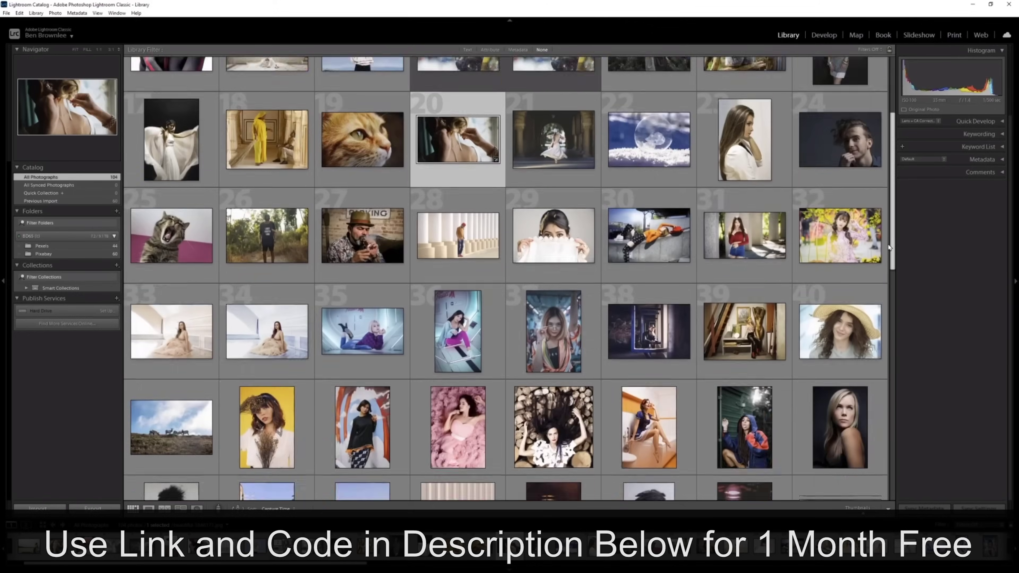
# Apply the S_FreeLens filter to a photo from the thumbnail grid's options.
pyautogui.scroll(-2, 616, 182)
pyautogui.rightClick(617, 182)
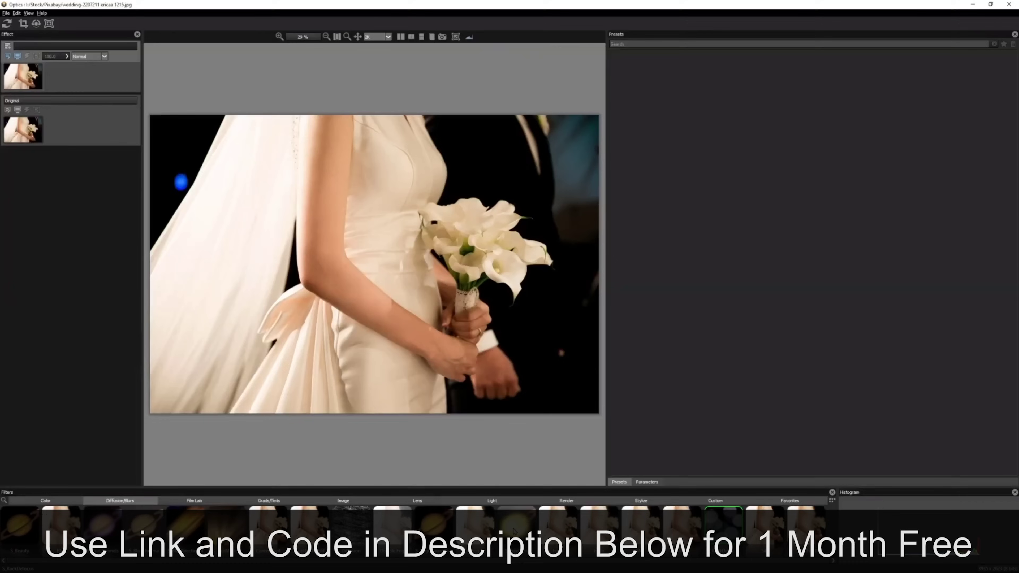
pyautogui.click(514, 532)
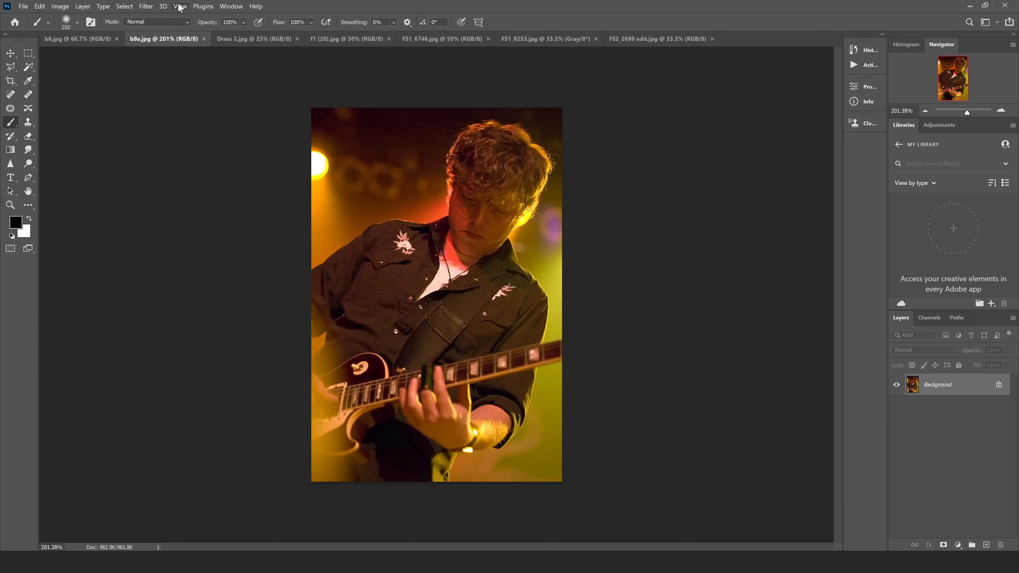
# Launch Boris FX Optics on the guitarist photo from the Filter menu.
pyautogui.click(147, 6)
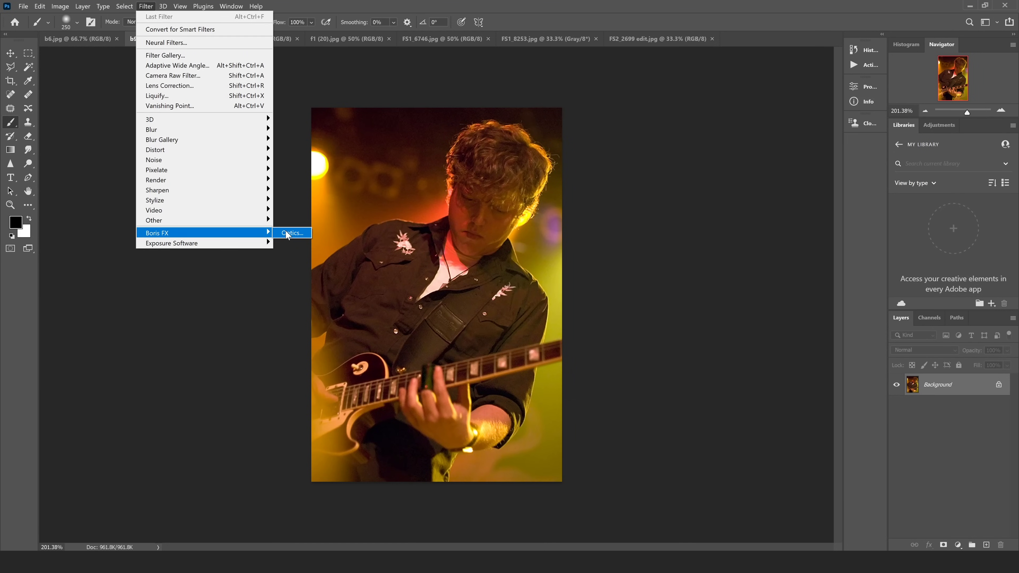
pyautogui.click(287, 233)
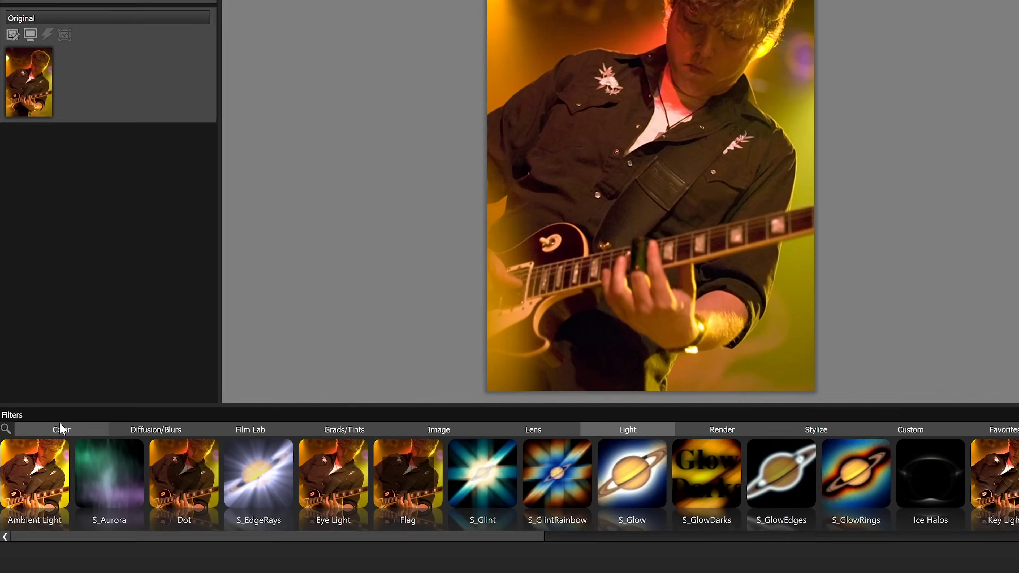
# Browse the Color, Diffusion/Blurs, Film Lab, Grads/Tints and Lens filter categories.
pyautogui.click(45, 452)
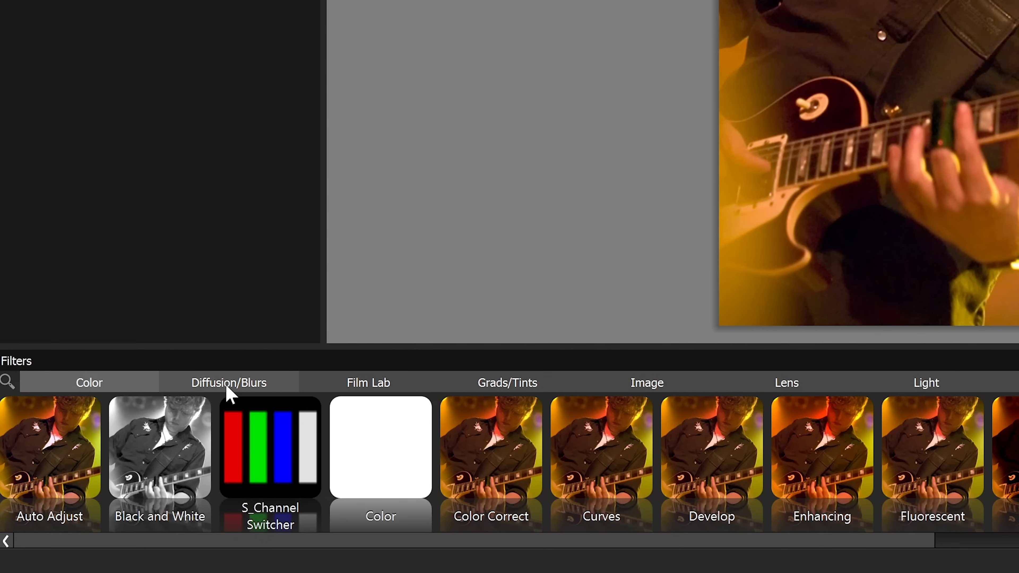
pyautogui.click(245, 383)
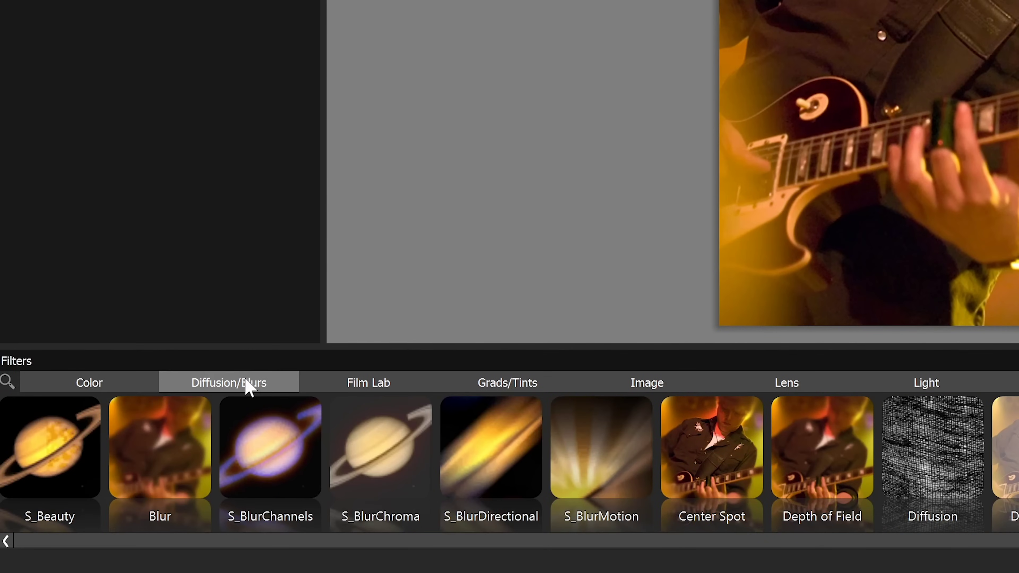
pyautogui.click(379, 387)
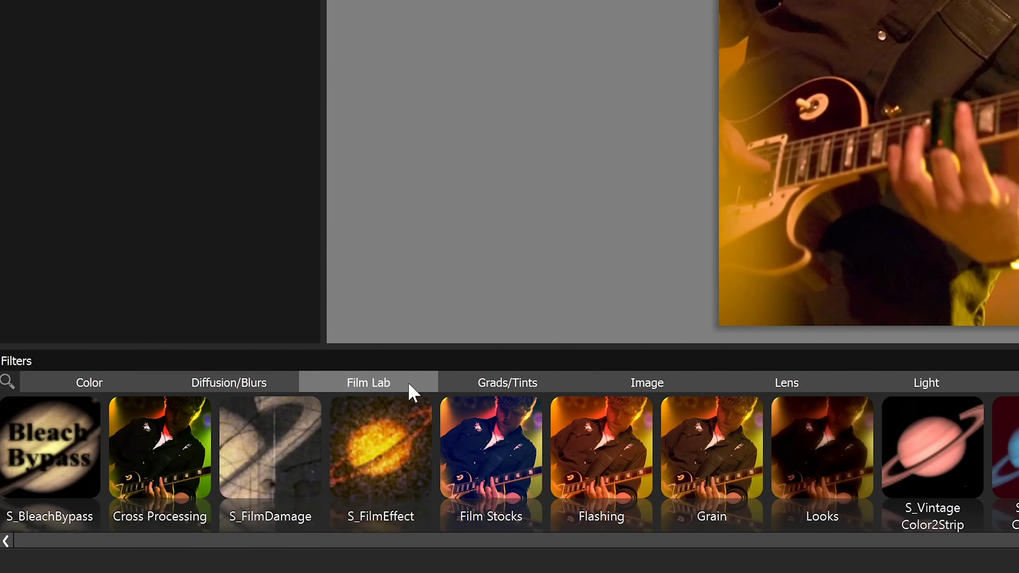
pyautogui.click(512, 386)
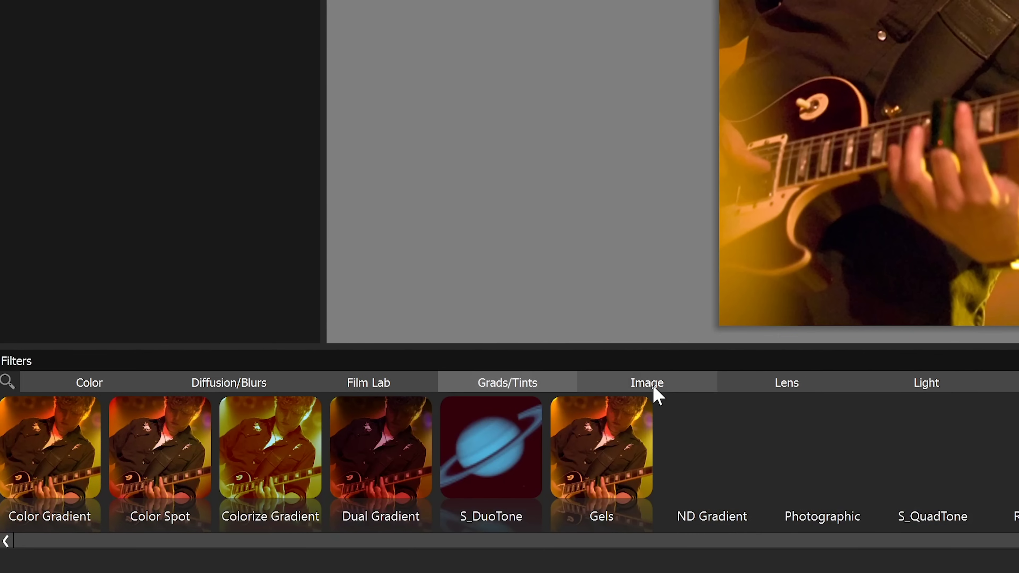
pyautogui.click(821, 386)
# Apply the Sun Soft lens flare from the Light filters and drag its centre to the top-left edge.
pyautogui.click(924, 385)
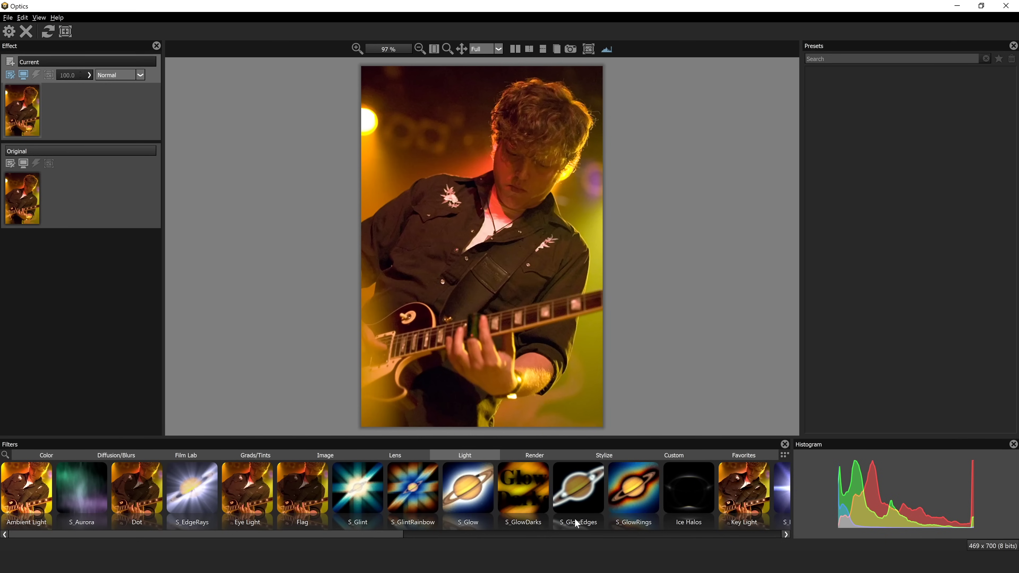
pyautogui.scroll(-3, 583, 521)
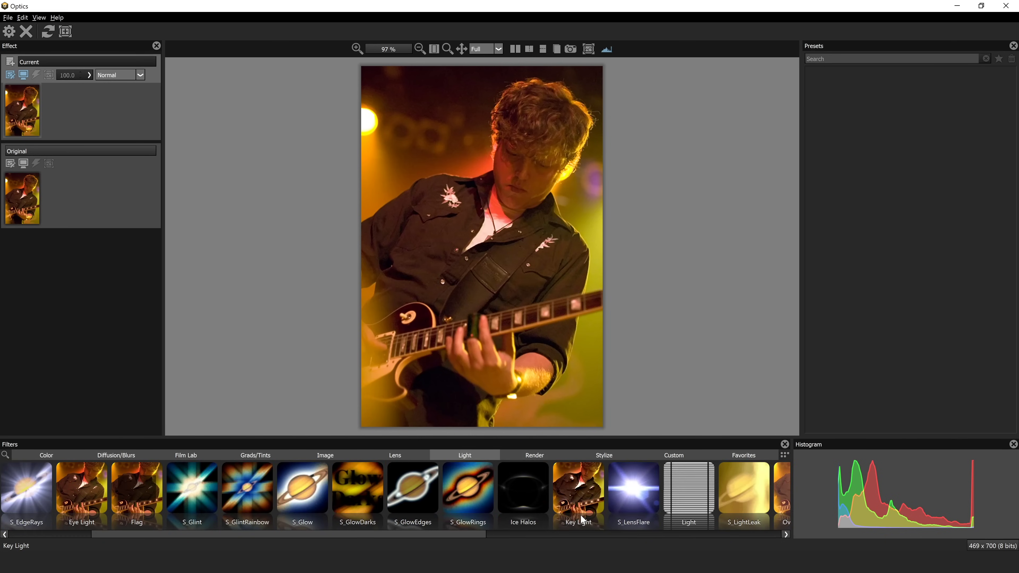
pyautogui.scroll(3, 362, 512)
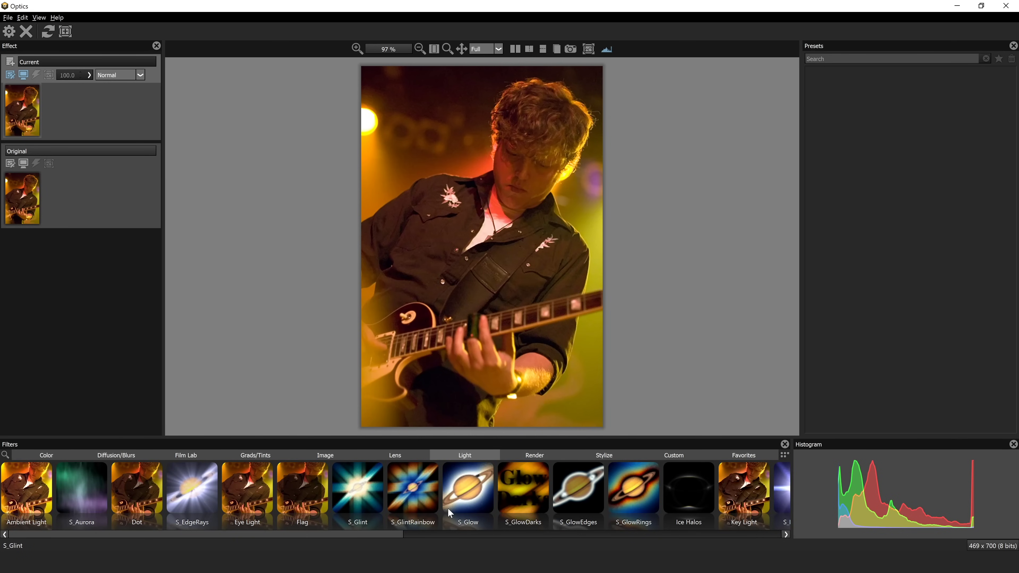
pyautogui.scroll(-3, 451, 513)
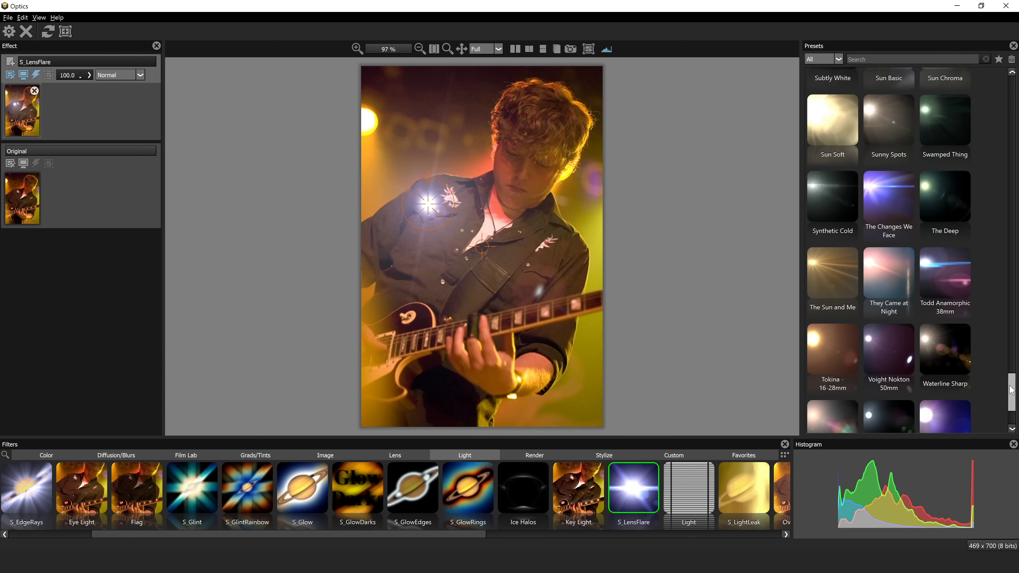
pyautogui.click(832, 120)
pyautogui.moveTo(478, 186); pyautogui.dragTo(420, 162)
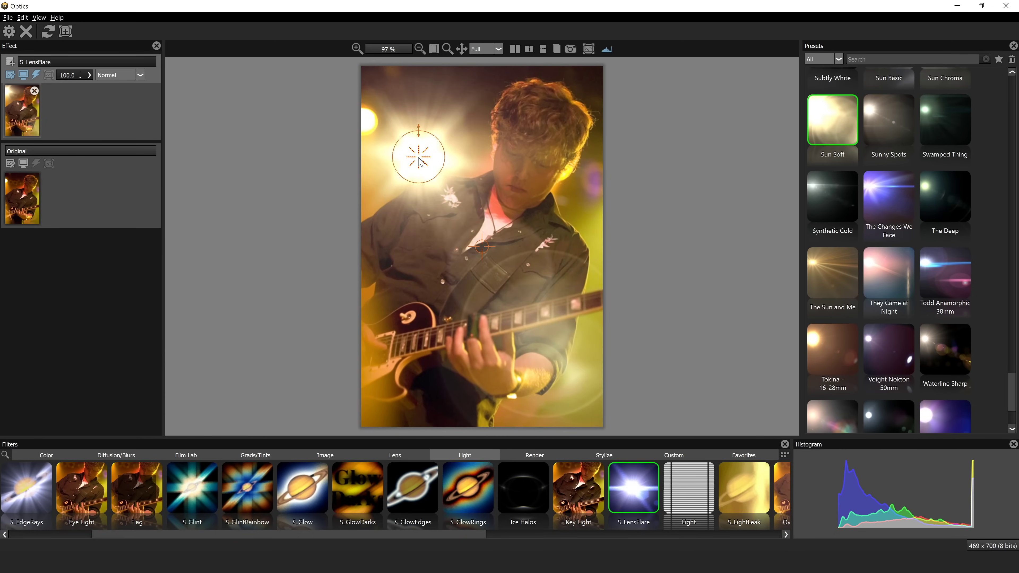
pyautogui.moveTo(420, 162); pyautogui.dragTo(370, 137)
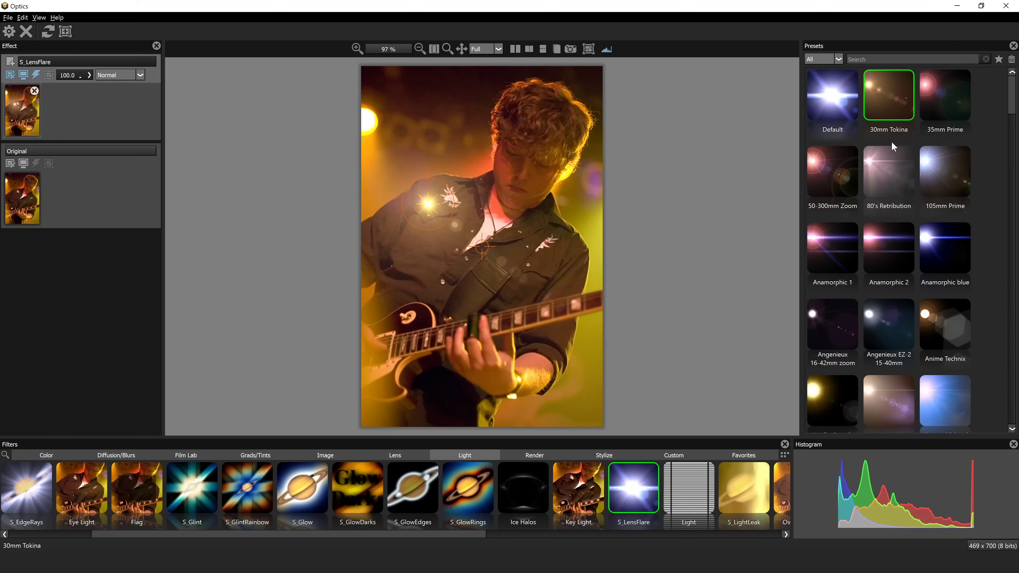
# Move the 30mm Tokina flare centre to the photo's top-left edge.
pyautogui.moveTo(415, 173); pyautogui.dragTo(351, 118)
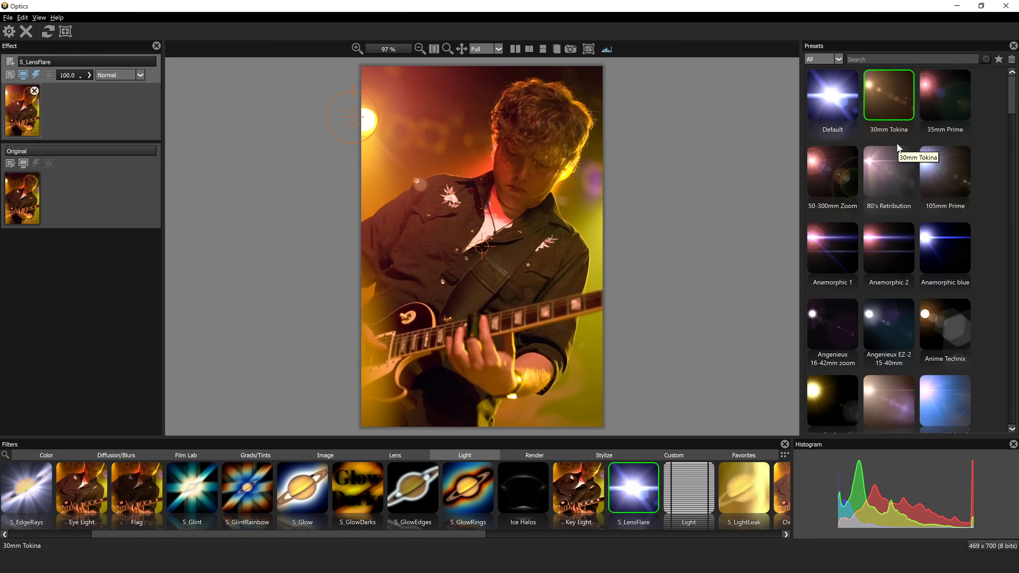
pyautogui.scroll(-2, 896, 143)
pyautogui.scroll(2, 896, 142)
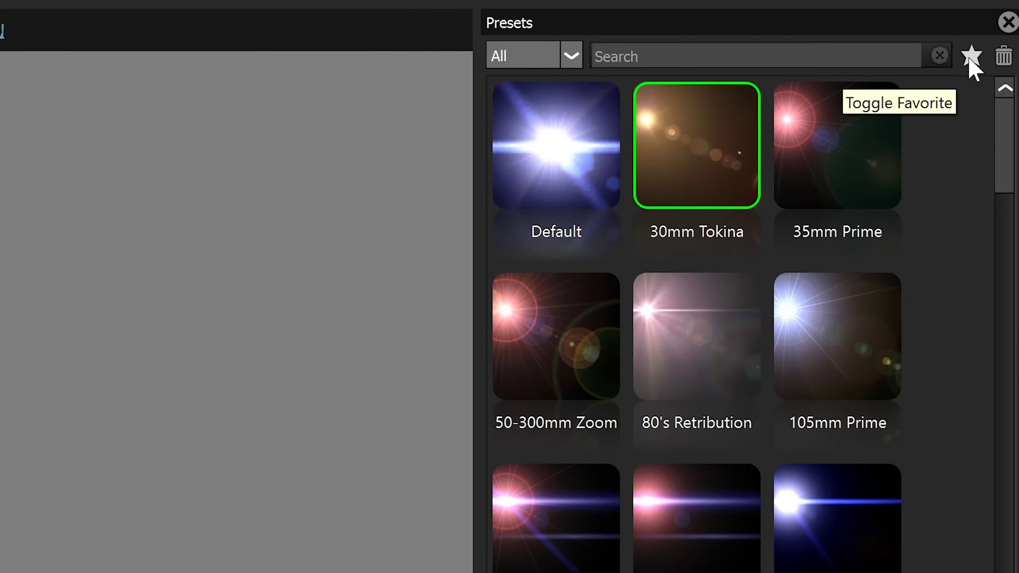
# Favourite the 30mm Tokina preset and list only Favorites presets.
pyautogui.click(988, 61)
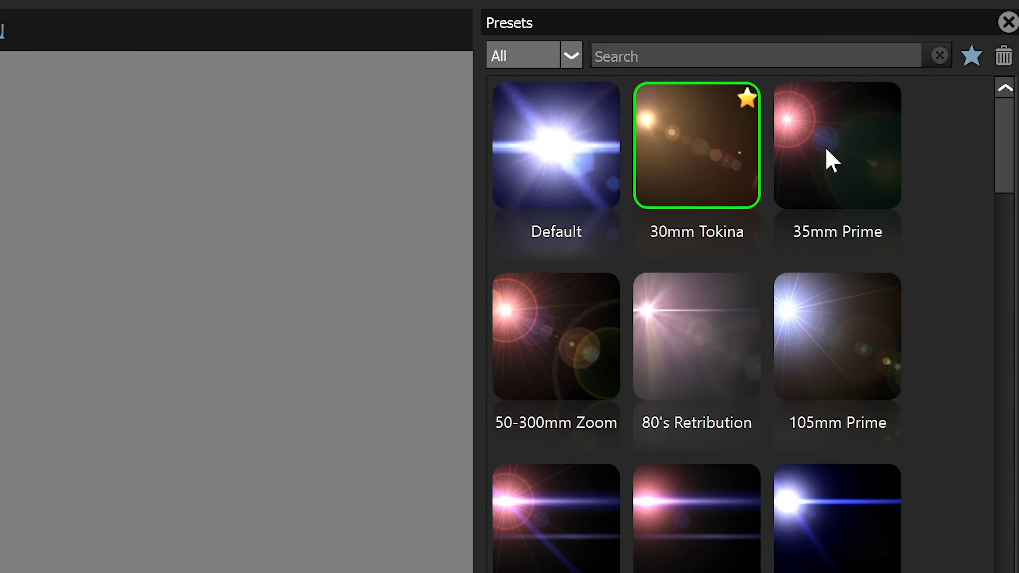
pyautogui.click(572, 56)
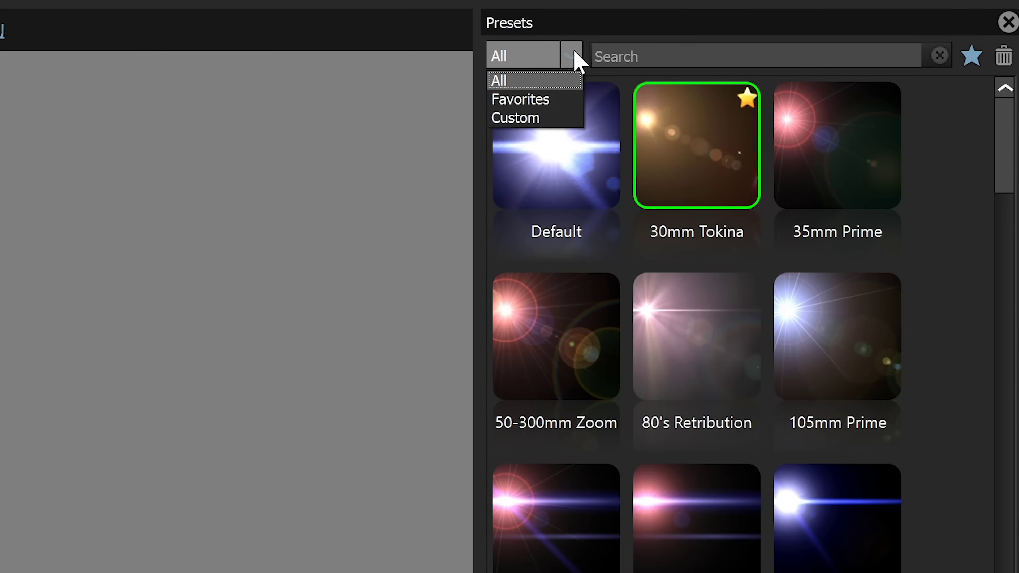
pyautogui.click(522, 100)
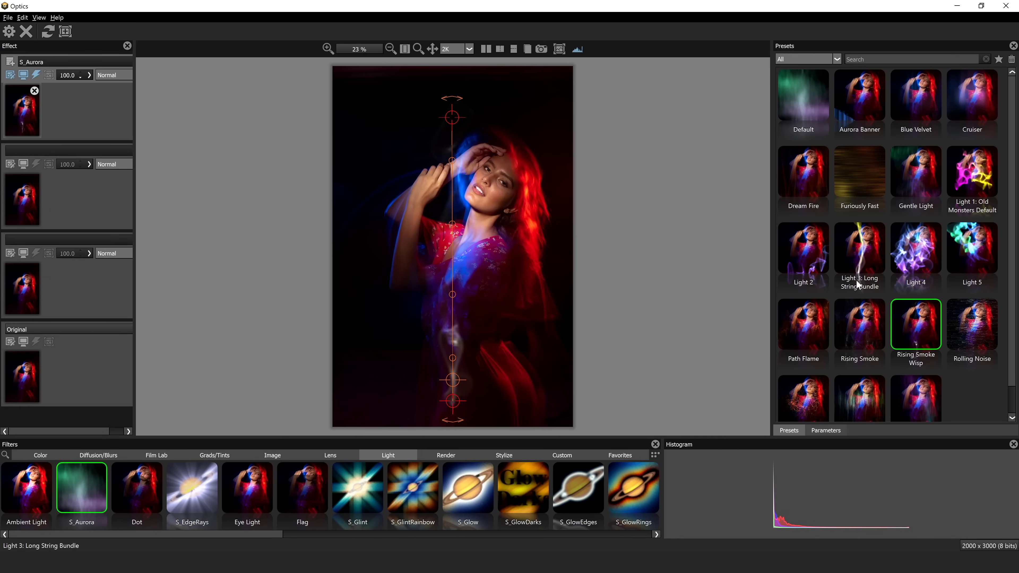
# Try the Light 4, Blue Velvet, Aurora Banner and Cruiser presets, then reshape the Blue Velvet trail's path.
pyautogui.click(901, 256)
pyautogui.click(913, 100)
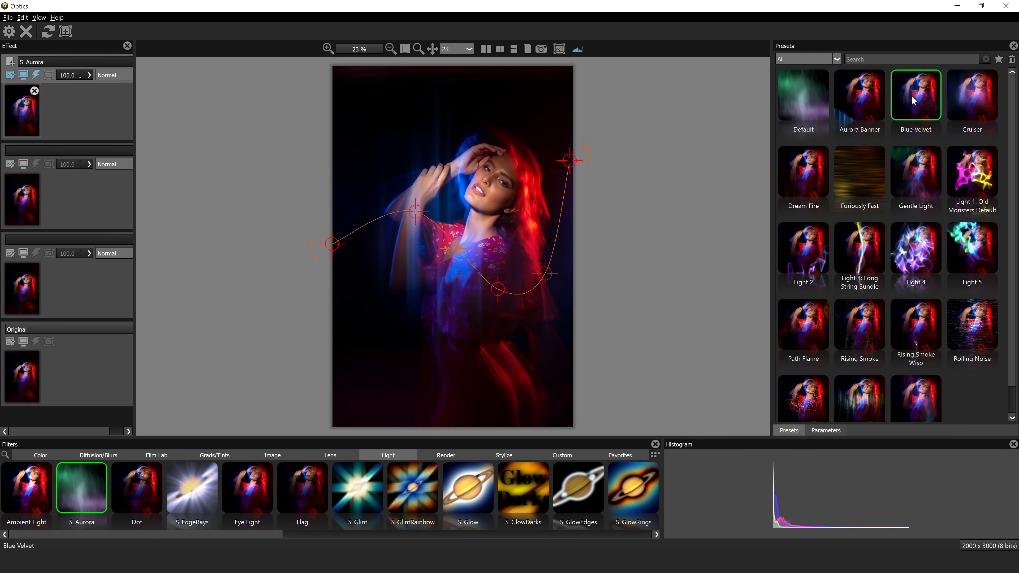
pyautogui.click(855, 103)
pyautogui.click(922, 102)
pyautogui.click(971, 106)
pyautogui.click(908, 106)
pyautogui.moveTo(462, 270); pyautogui.dragTo(453, 271)
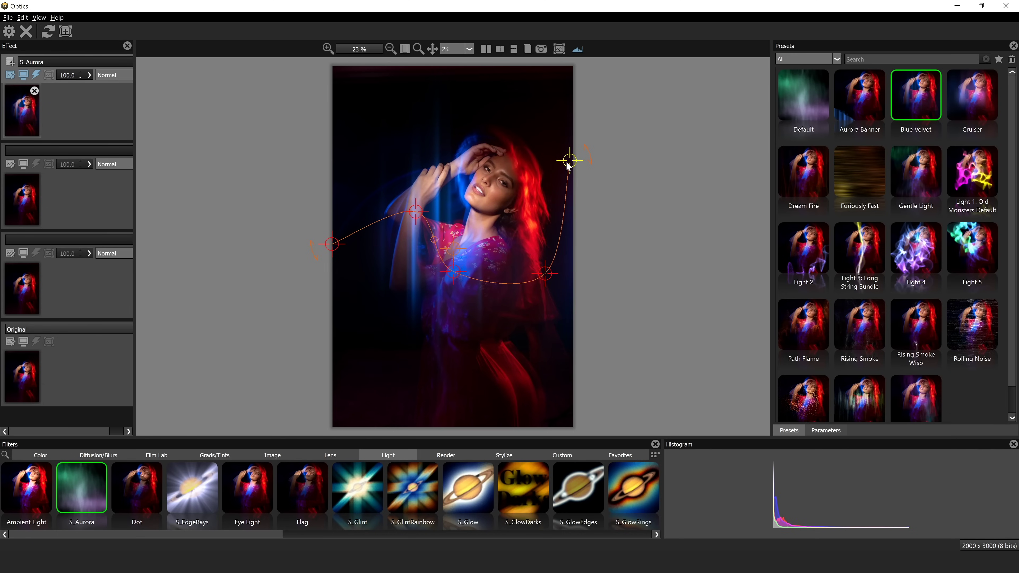
pyautogui.moveTo(570, 161); pyautogui.dragTo(522, 138)
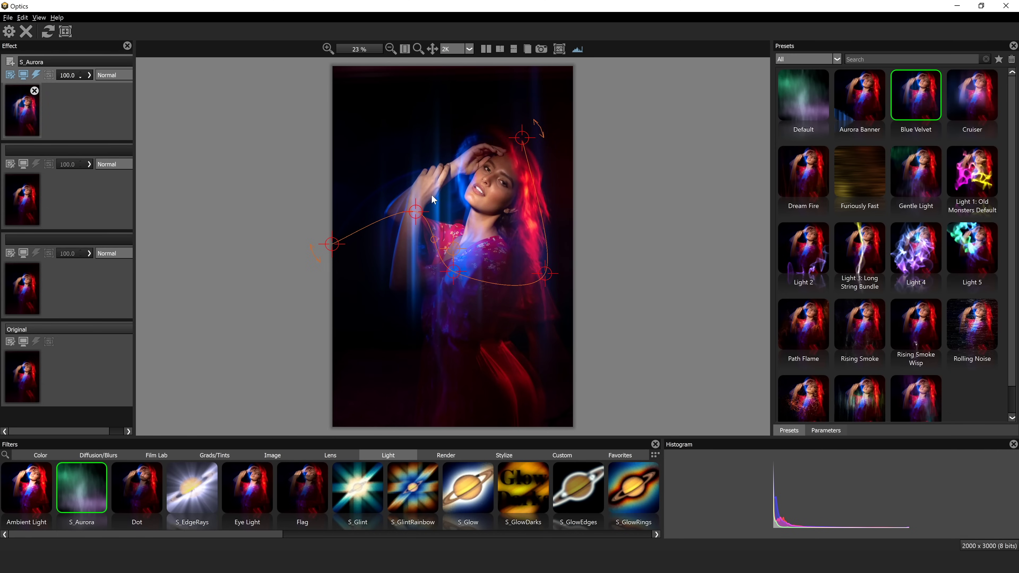
pyautogui.moveTo(412, 212)
pyautogui.mouseDown()
pyautogui.moveTo(416, 342)
pyautogui.moveTo(427, 220)
pyautogui.mouseUp()
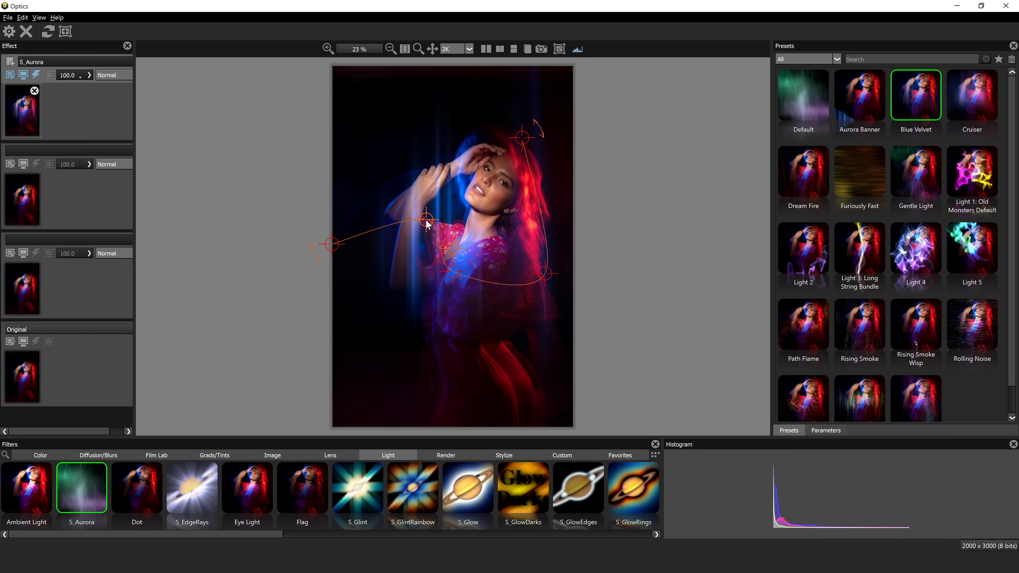
# Settle on the Cruiser preset and drag its bottom, right and central path points around her.
pyautogui.click(822, 404)
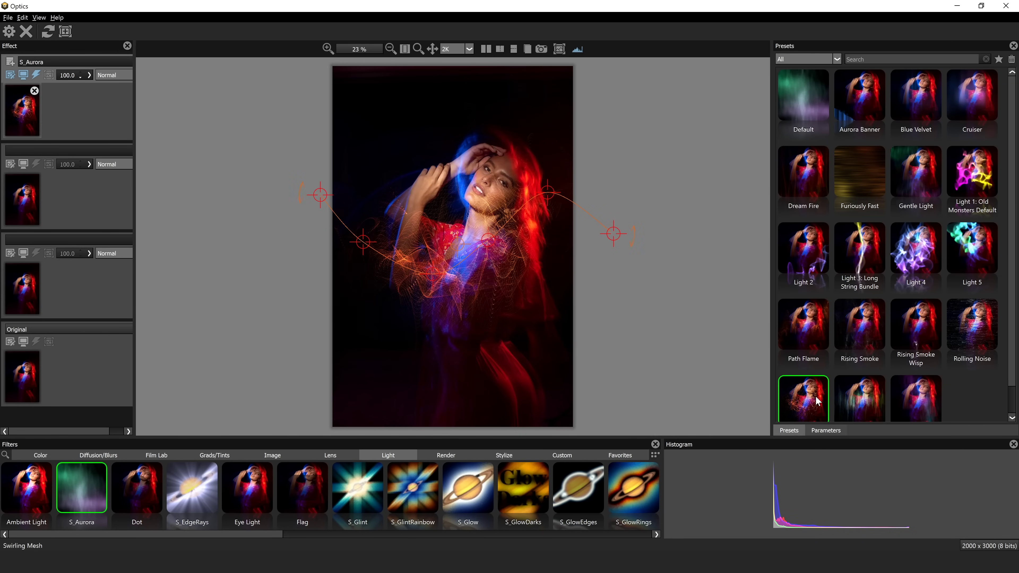
pyautogui.click(915, 231)
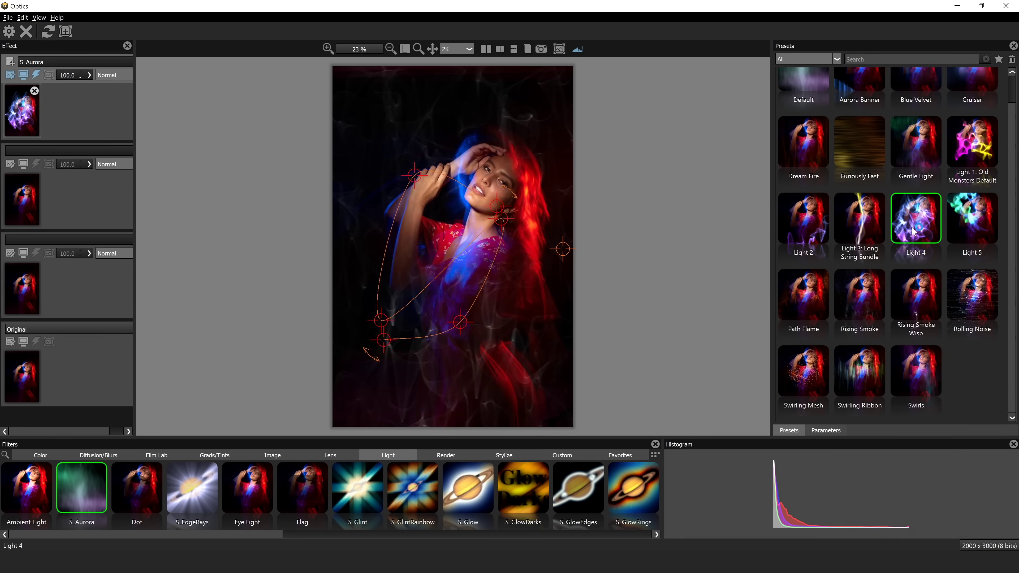
pyautogui.click(972, 84)
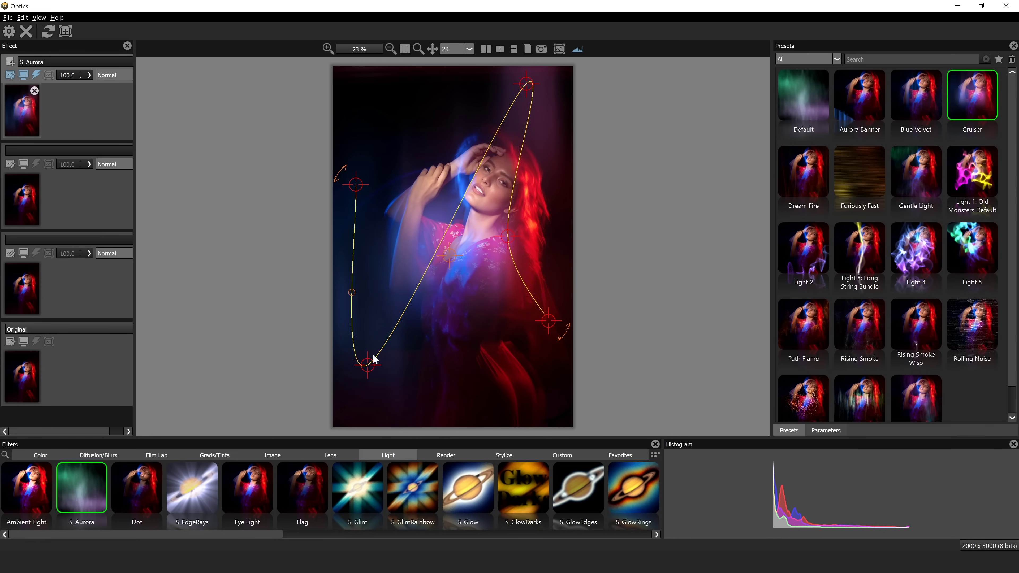
pyautogui.moveTo(368, 400); pyautogui.dragTo(369, 406)
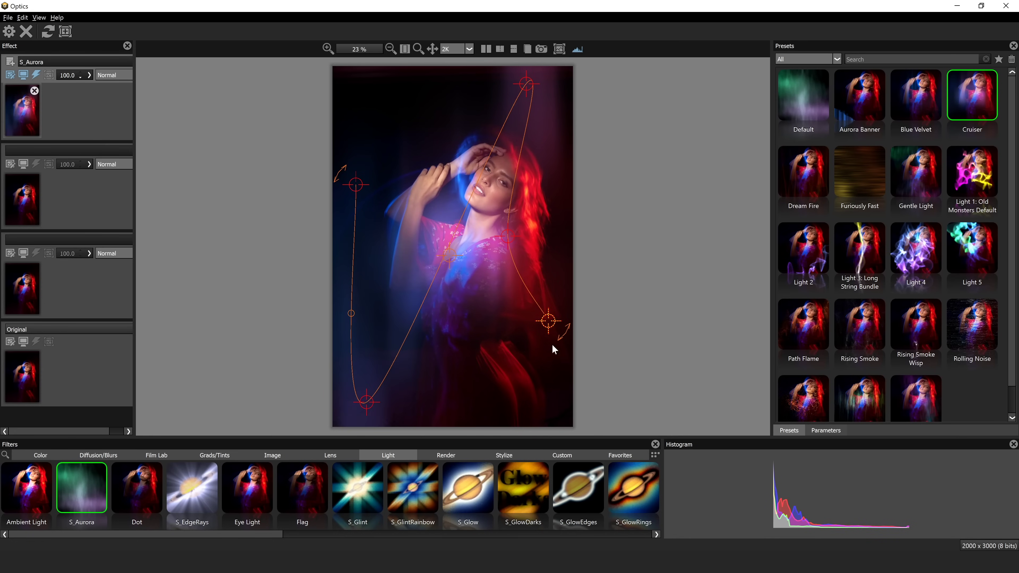
pyautogui.moveTo(548, 321); pyautogui.dragTo(566, 396)
pyautogui.moveTo(508, 237); pyautogui.dragTo(544, 238)
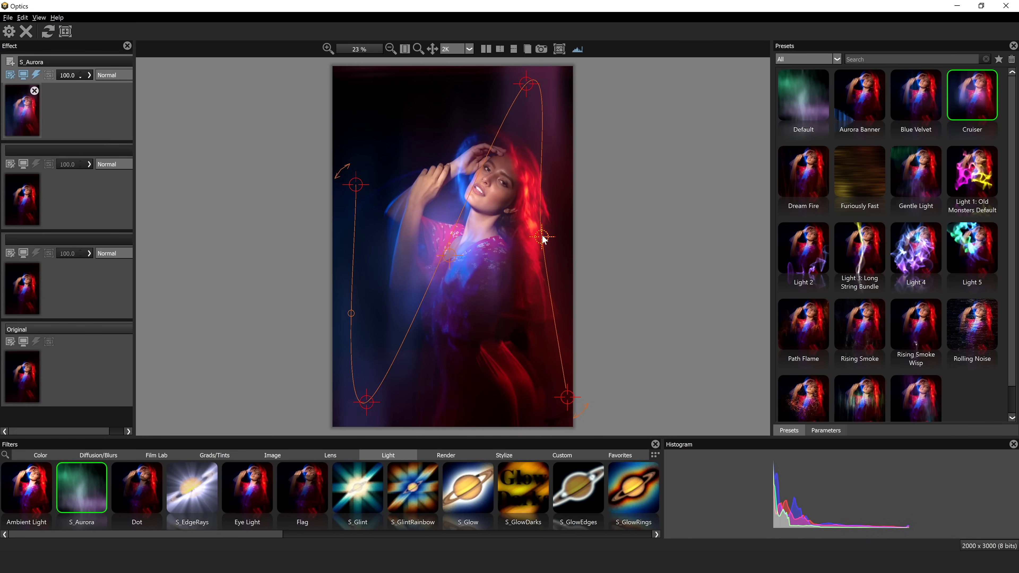
pyautogui.moveTo(450, 255); pyautogui.dragTo(425, 238)
# Set the aurora Stroke Size to 1.87, lower Brightness, and apply the effect to the image.
pyautogui.click(826, 430)
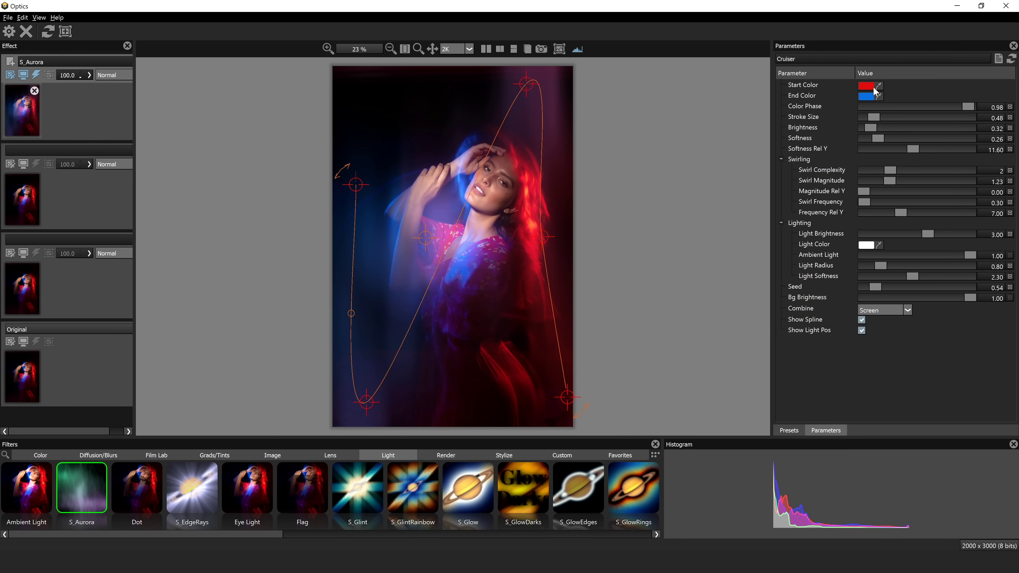
pyautogui.moveTo(871, 128); pyautogui.dragTo(866, 127)
pyautogui.moveTo(874, 117)
pyautogui.mouseDown()
pyautogui.moveTo(932, 114)
pyautogui.moveTo(887, 120)
pyautogui.moveTo(917, 131)
pyautogui.moveTo(864, 128)
pyautogui.mouseUp()
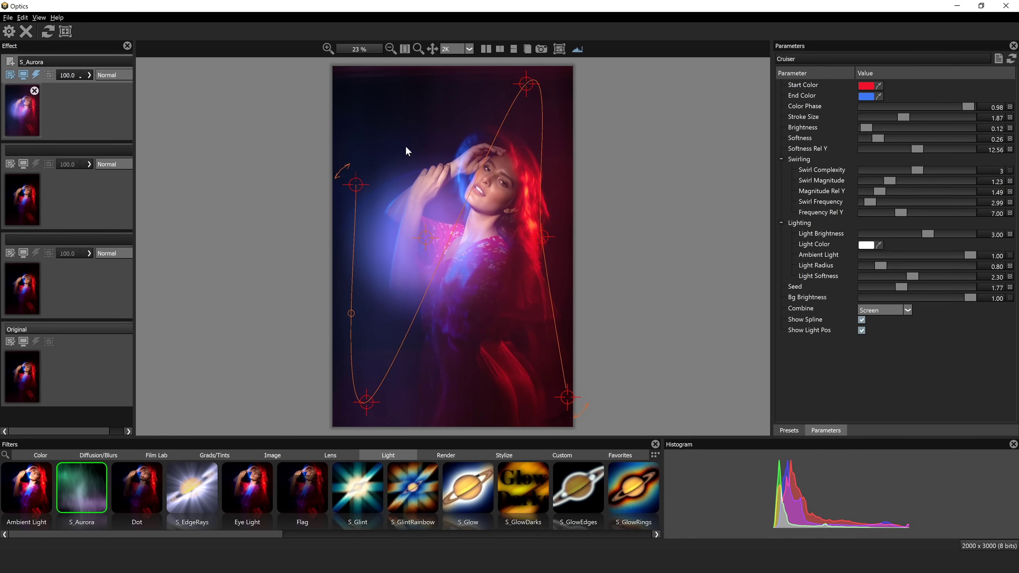
pyautogui.click(8, 17)
pyautogui.click(10, 32)
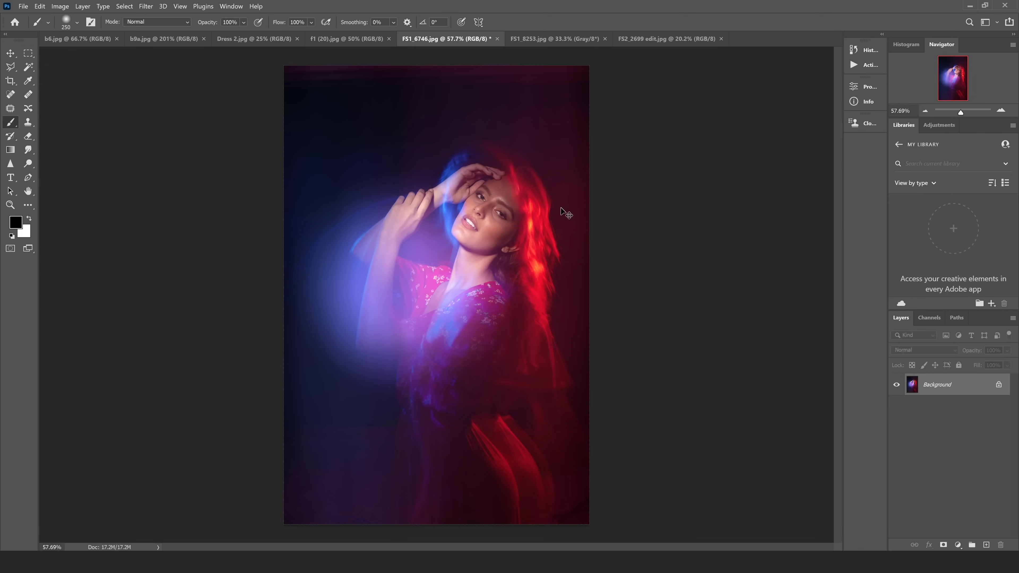
# Undo and redo the Optics result to compare the portrait with and without the glow.
pyautogui.hotkey('ctrl', 'z')
pyautogui.hotkey('ctrl', 'shift', 'z')
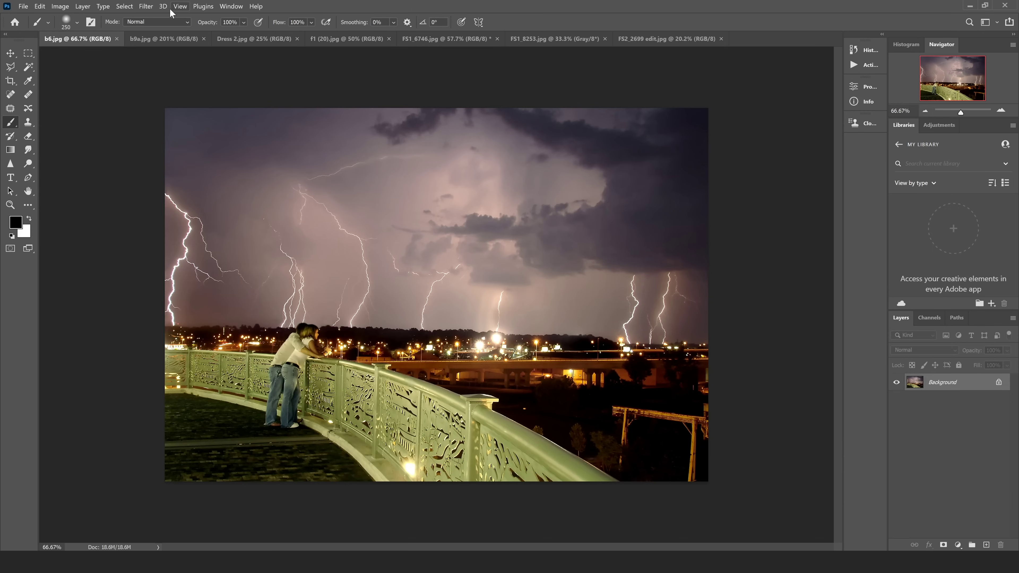
# Launch the Boris FX Optics plug-in on the storm photo from the Filter menu.
pyautogui.click(149, 6)
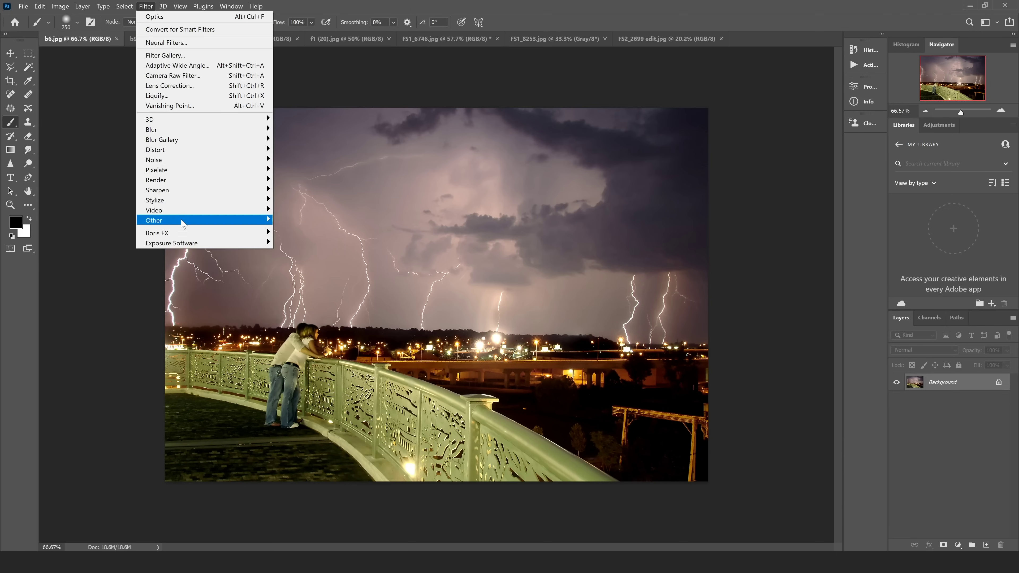
pyautogui.moveTo(185, 233)
pyautogui.click(294, 233)
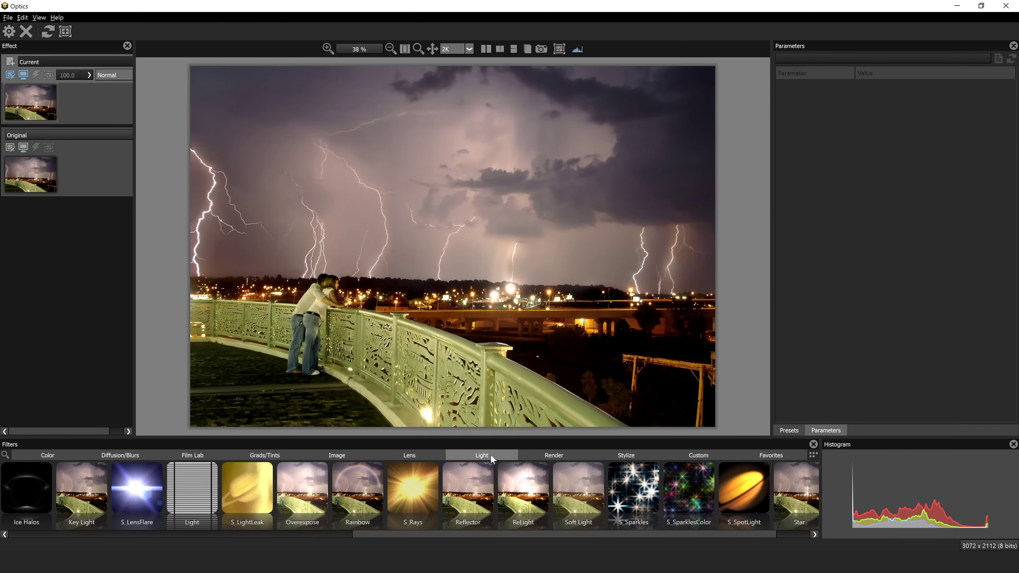
# Add S_Zap from the Render filters and bend the bolt from the top sky to the right horizon.
pyautogui.click(553, 457)
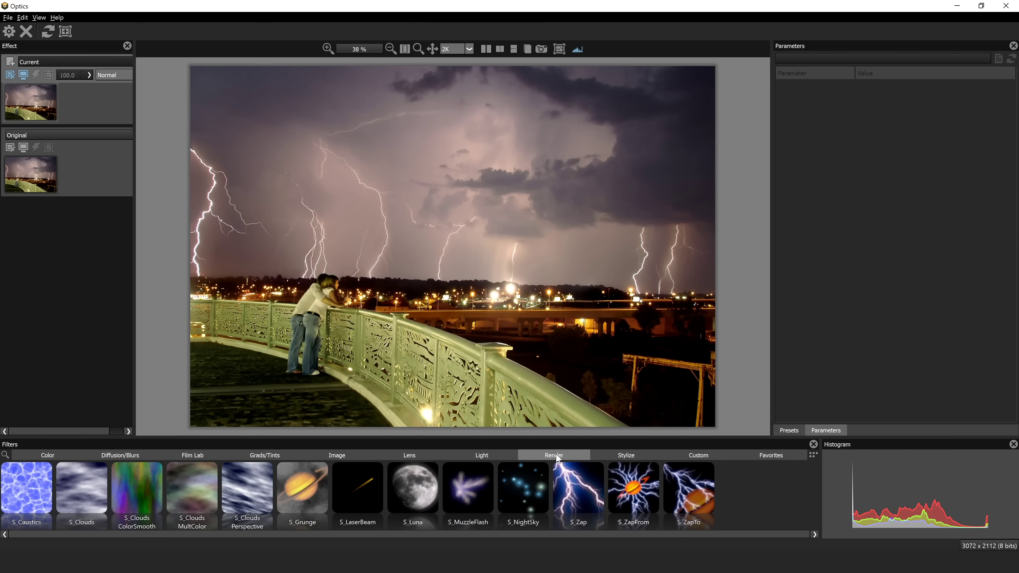
pyautogui.click(570, 474)
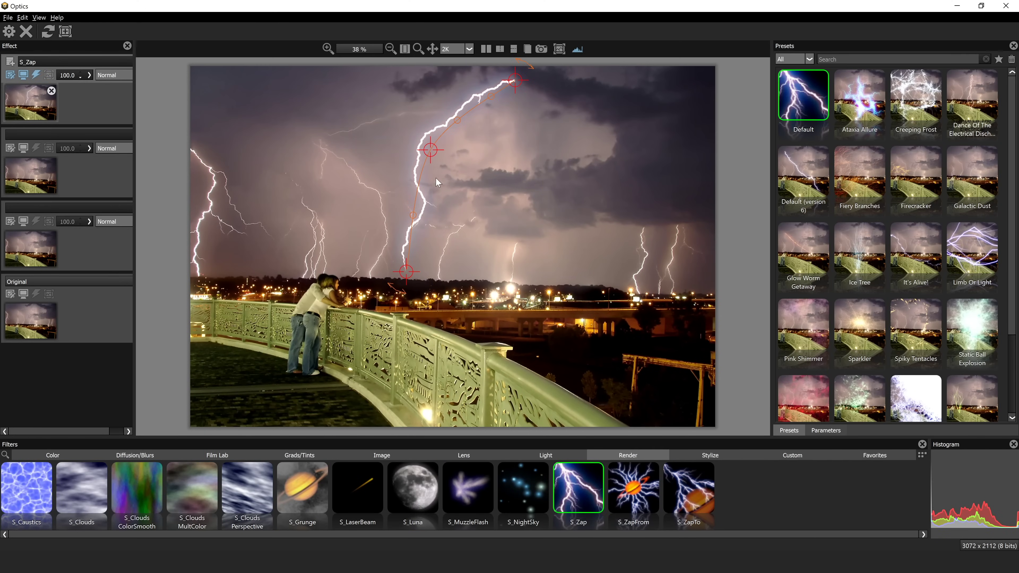
pyautogui.moveTo(430, 149); pyautogui.dragTo(452, 154)
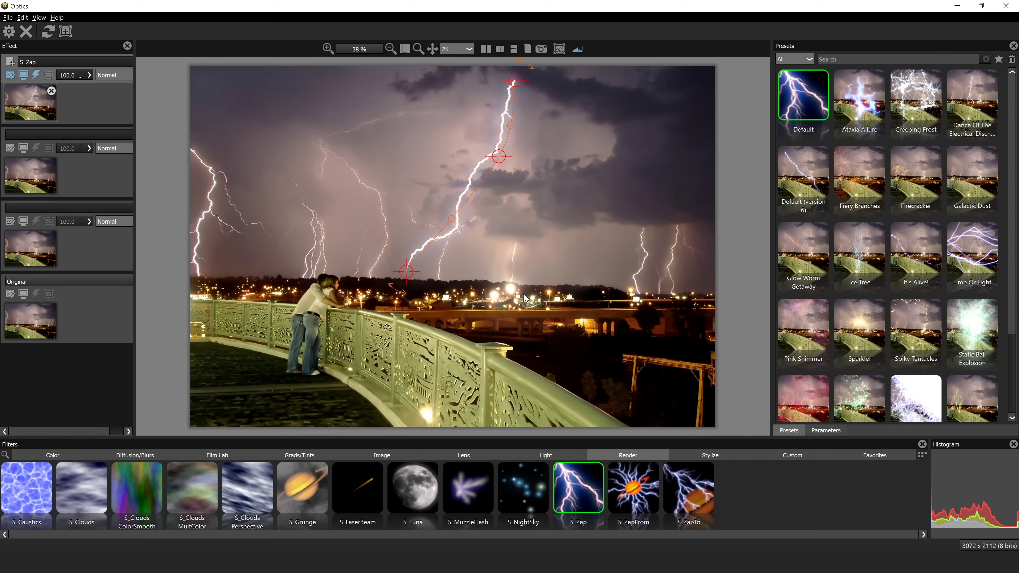
pyautogui.moveTo(452, 219); pyautogui.dragTo(478, 180)
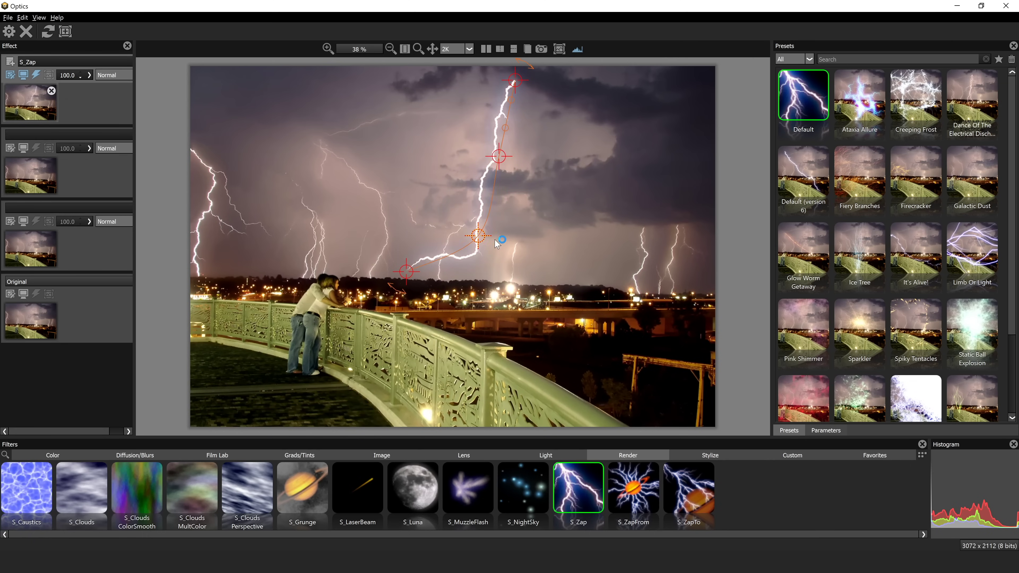
pyautogui.moveTo(410, 277); pyautogui.dragTo(602, 303)
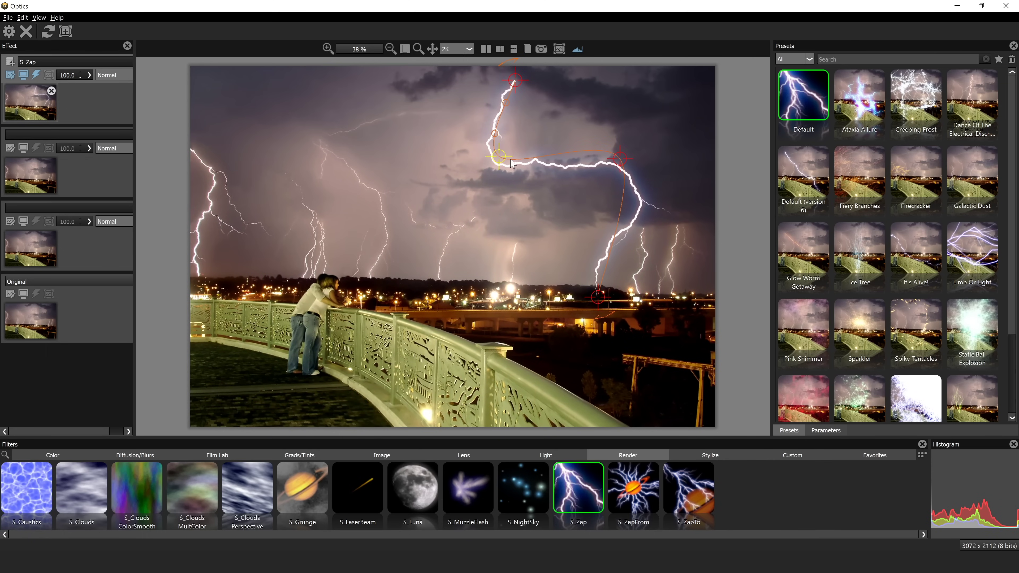
pyautogui.moveTo(499, 157); pyautogui.dragTo(567, 113)
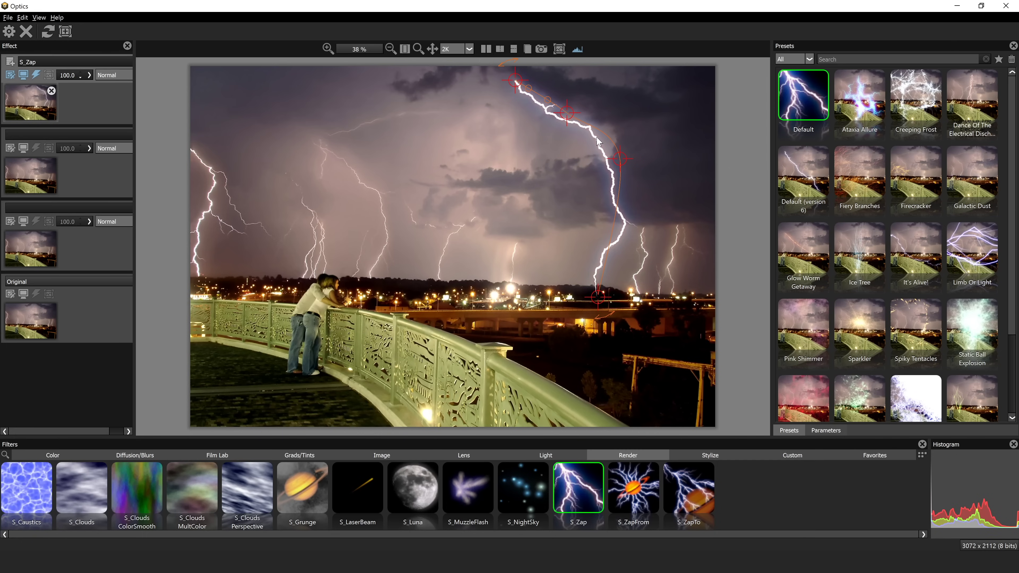
pyautogui.moveTo(621, 161); pyautogui.dragTo(596, 163)
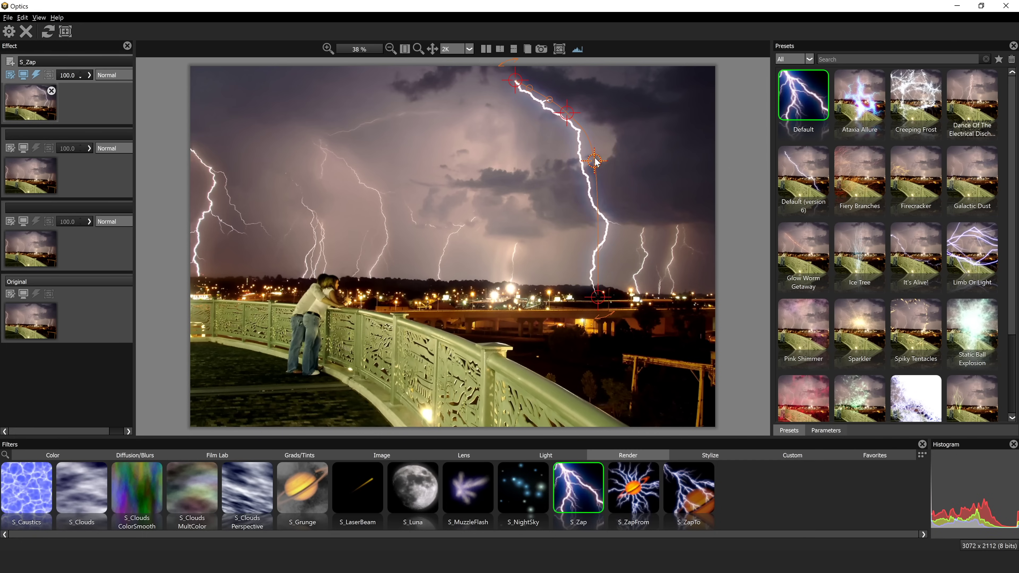
# Set the lightning bolt's Glow Color to pale yellow.
pyautogui.click(831, 433)
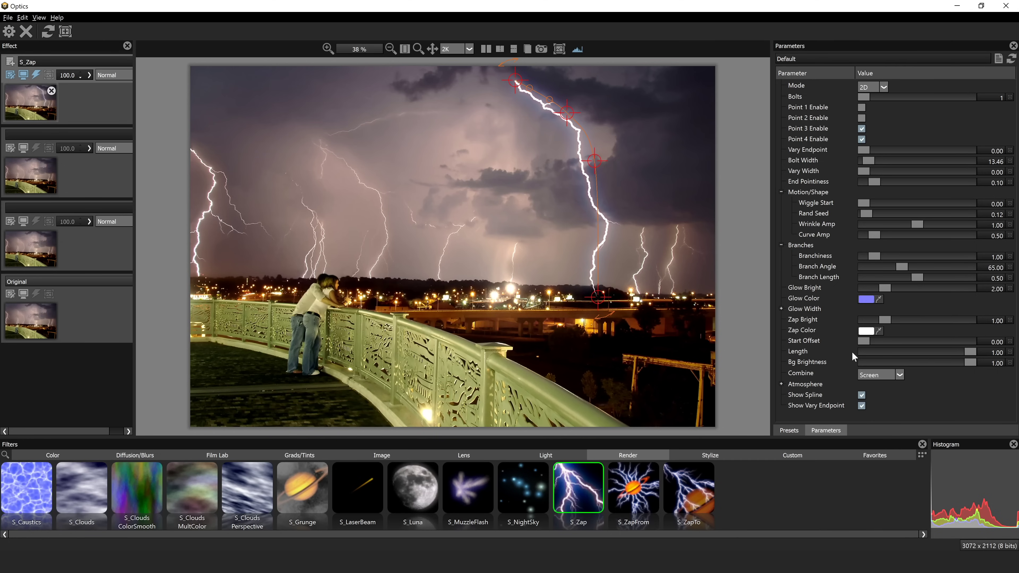
pyautogui.click(866, 299)
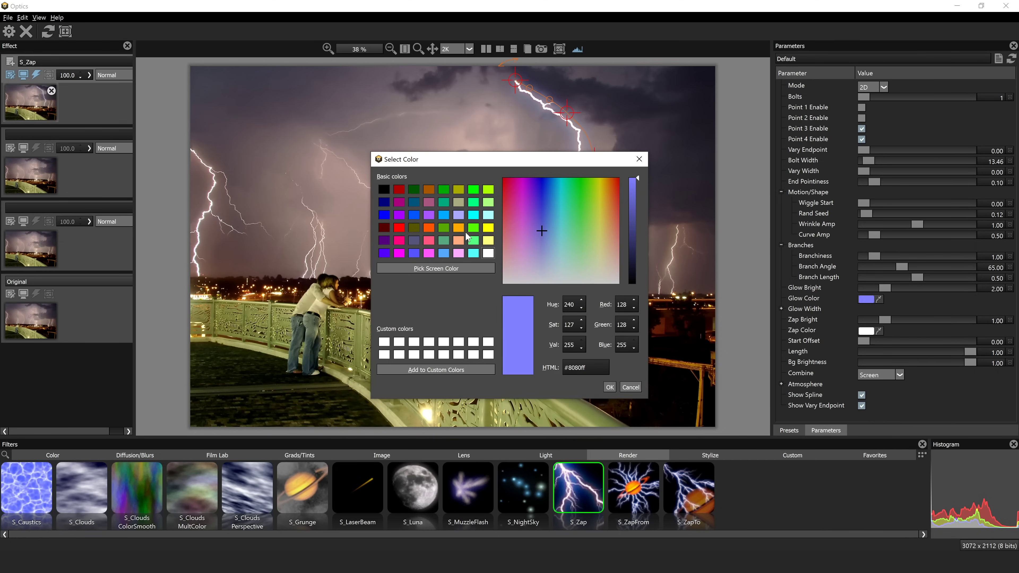
pyautogui.click(459, 228)
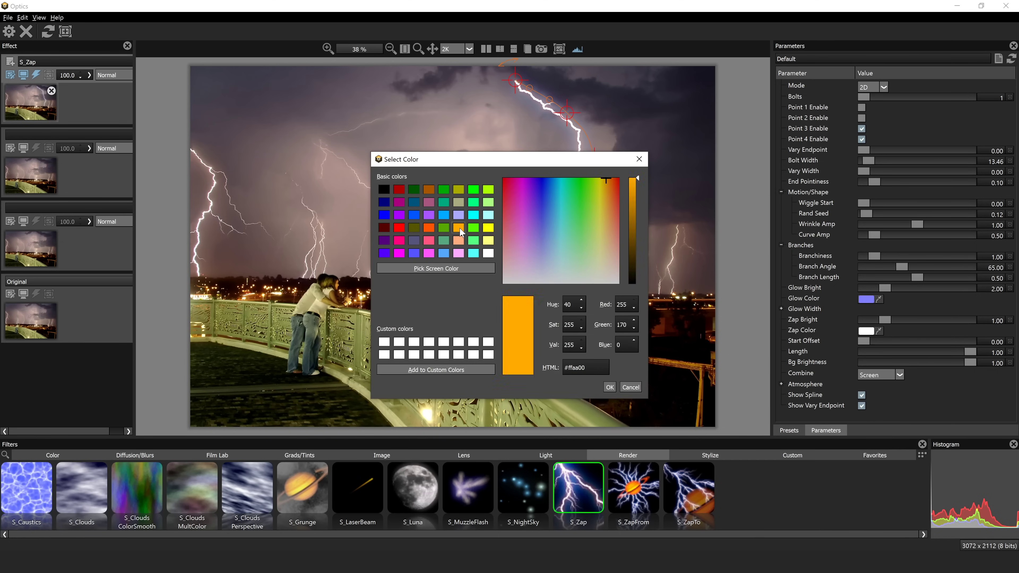
pyautogui.click(610, 387)
# Raise Branchiness and increase Branch Length to 0.84.
pyautogui.click(865, 256)
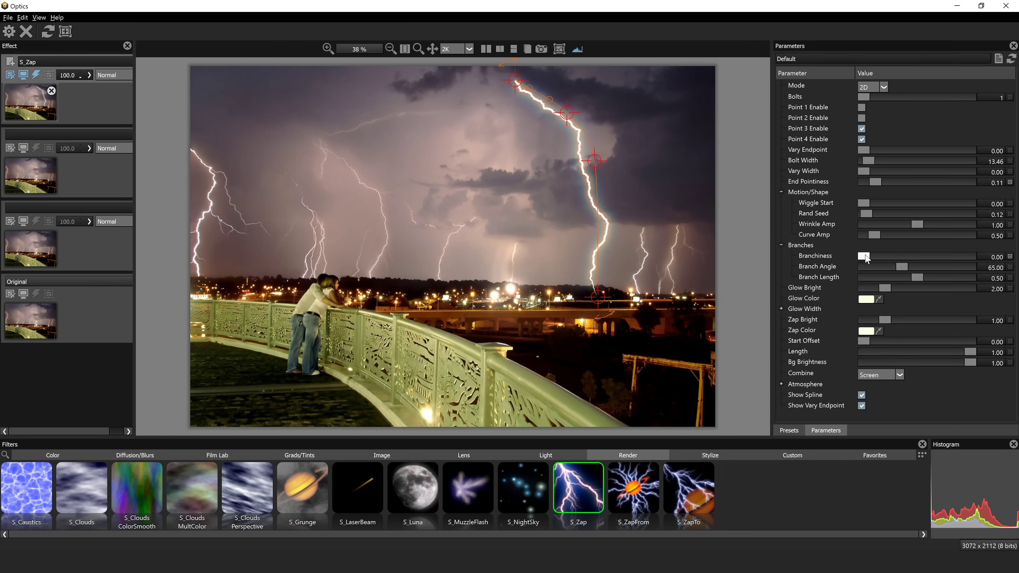
pyautogui.moveTo(864, 259); pyautogui.dragTo(900, 253)
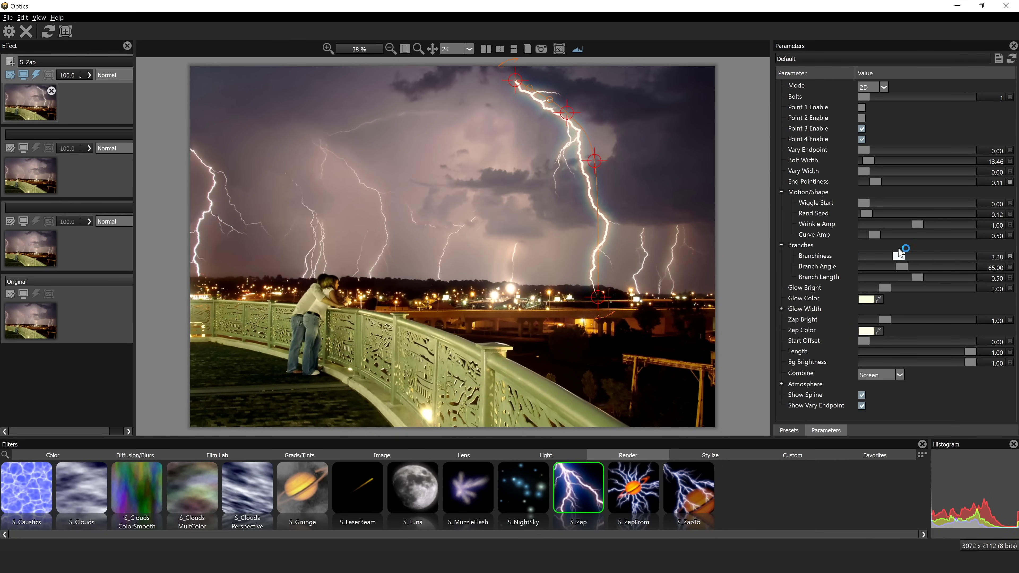
pyautogui.click(898, 277)
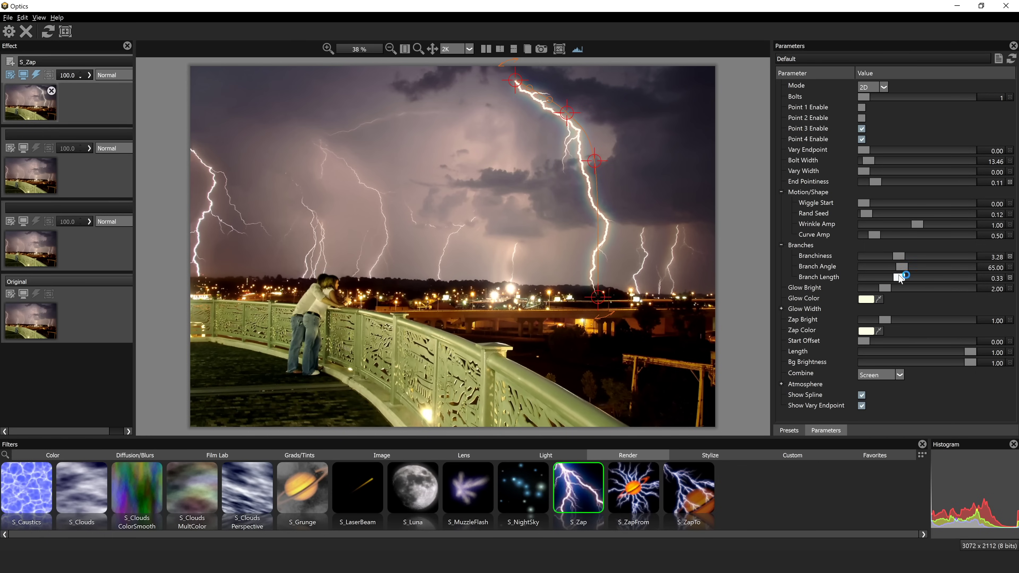
pyautogui.moveTo(899, 277); pyautogui.dragTo(953, 277)
# Set Zap Bright to 0.60 and Bolt Width to 7.68, then adjust tip and wrinkle.
pyautogui.click(876, 320)
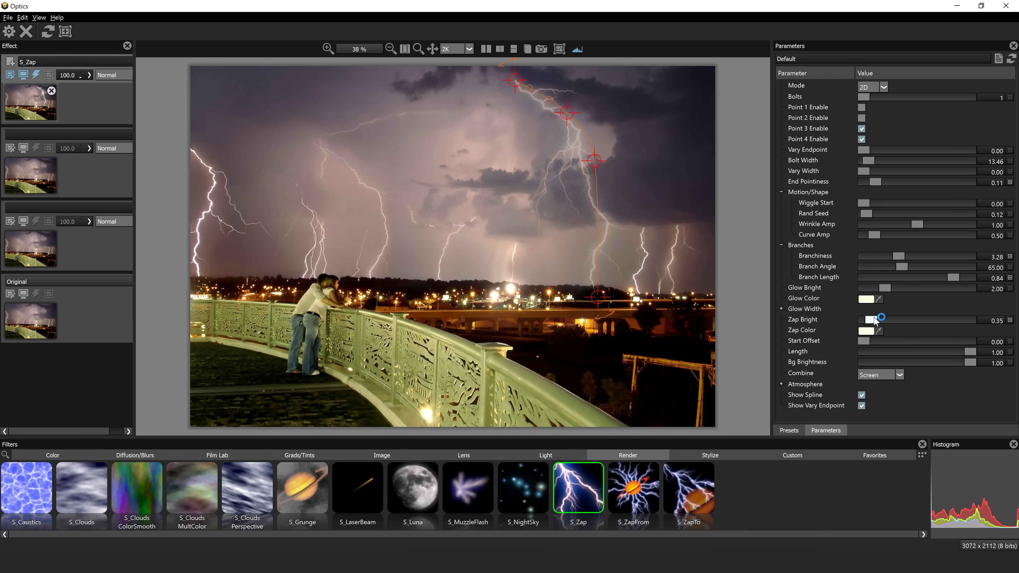
pyautogui.moveTo(876, 320); pyautogui.dragTo(882, 320)
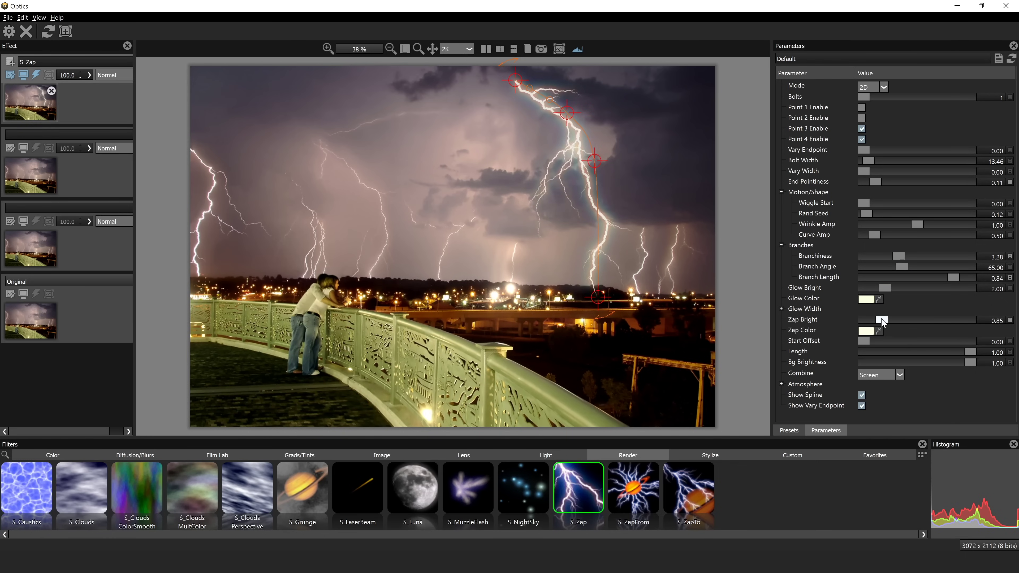
pyautogui.click(866, 160)
pyautogui.moveTo(866, 161); pyautogui.dragTo(867, 161)
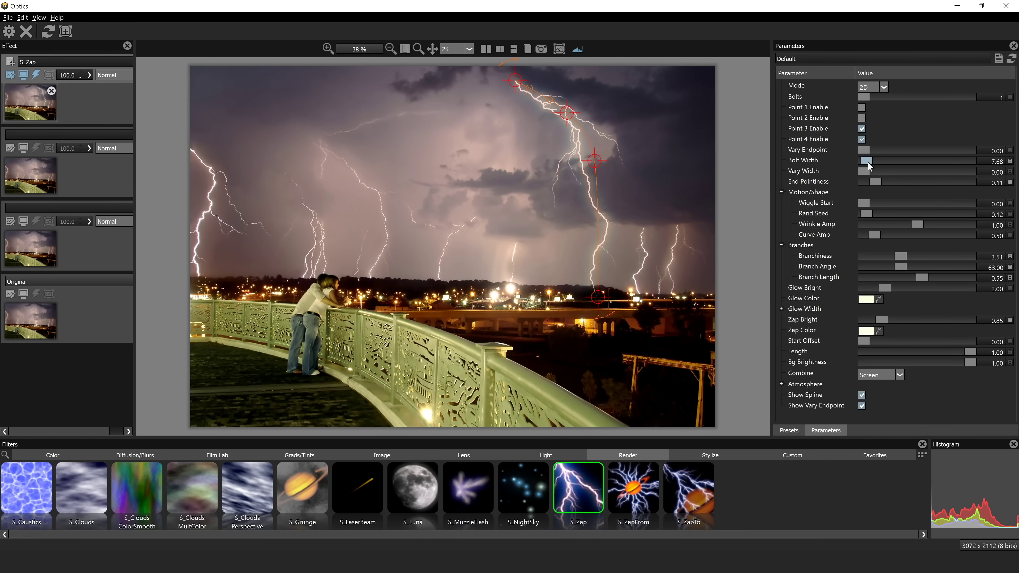
pyautogui.click(867, 181)
pyautogui.moveTo(866, 223); pyautogui.dragTo(923, 227)
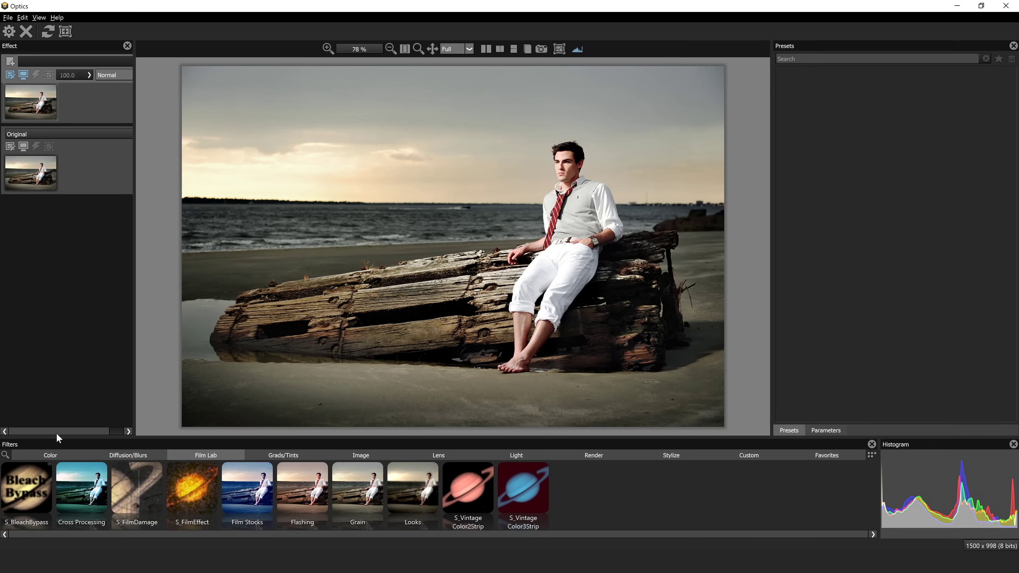
# Apply S_FilmDamage and preview presets such as CSI: Miami, Cross Processing, B-Movie and Shootout.
pyautogui.click(141, 495)
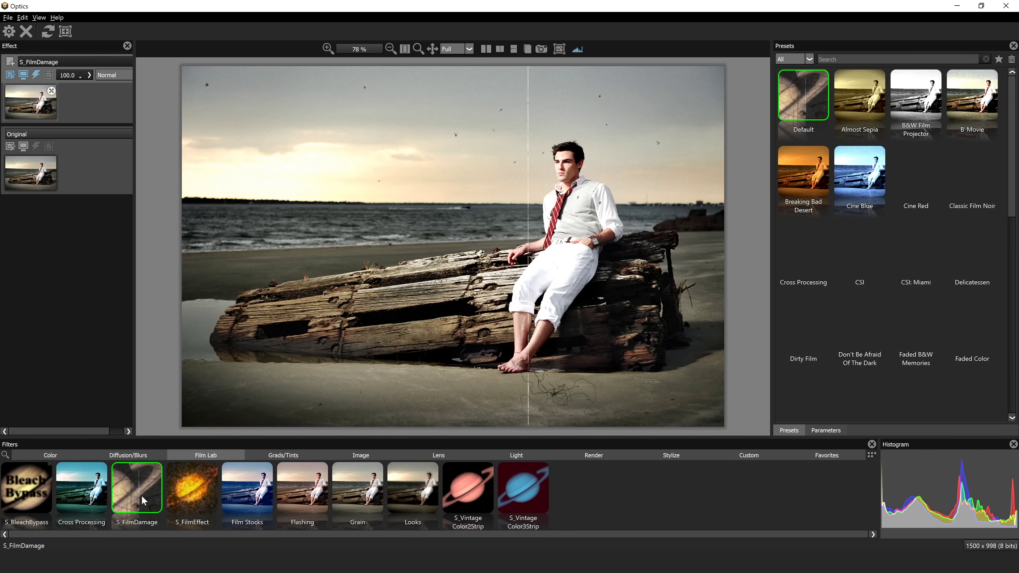
pyautogui.click(965, 252)
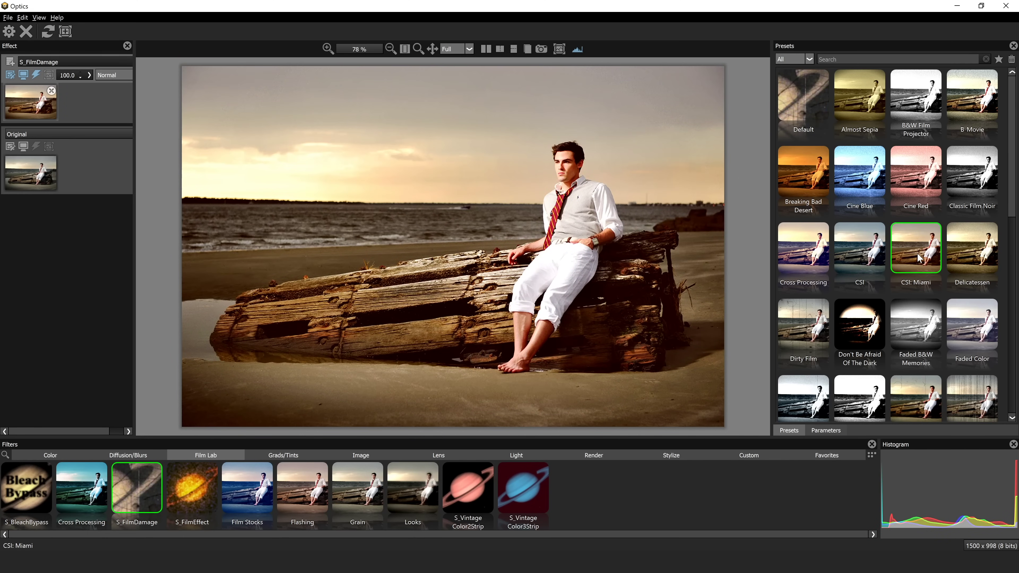
pyautogui.click(804, 246)
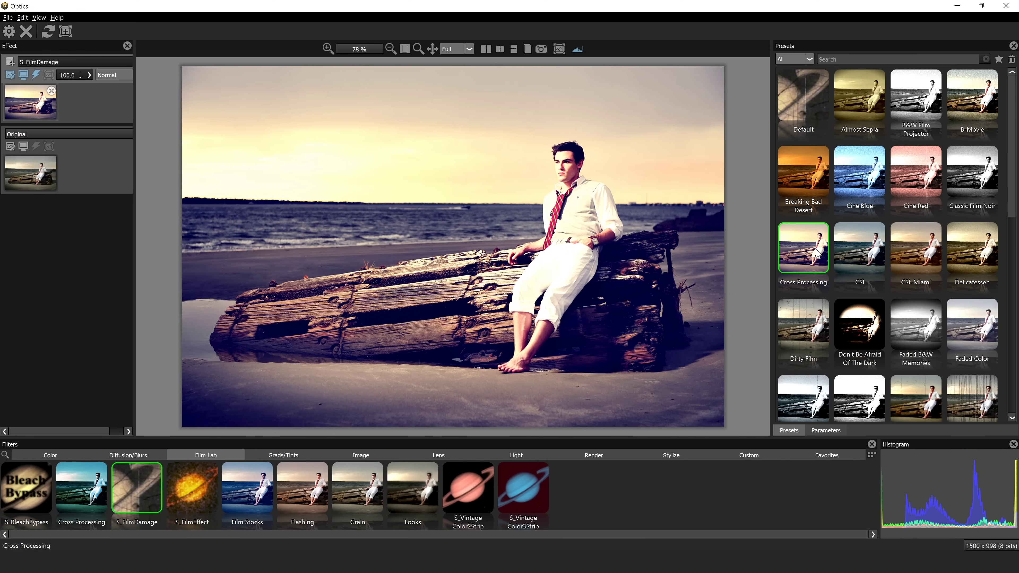
pyautogui.click(867, 181)
pyautogui.click(818, 182)
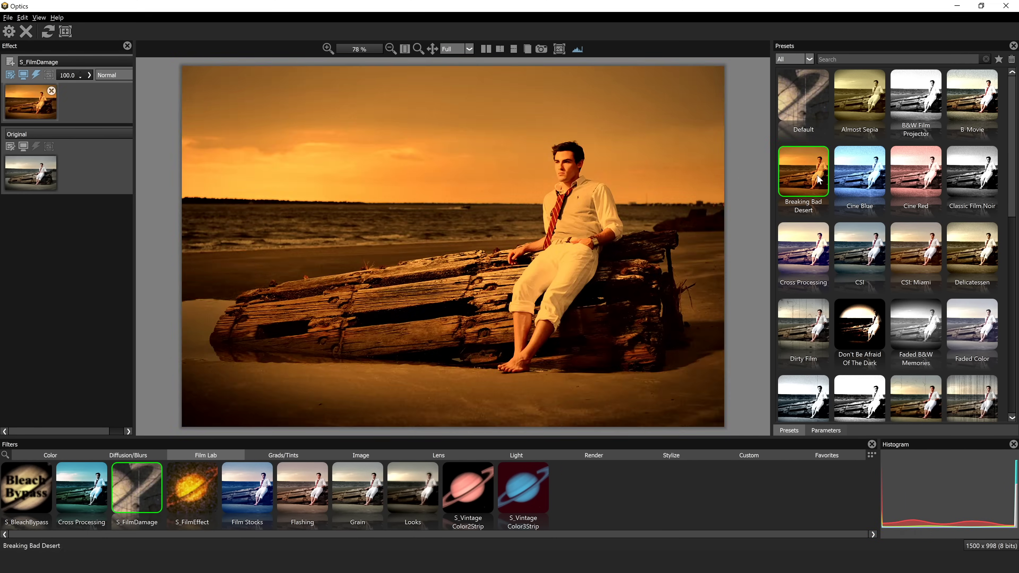
pyautogui.click(858, 119)
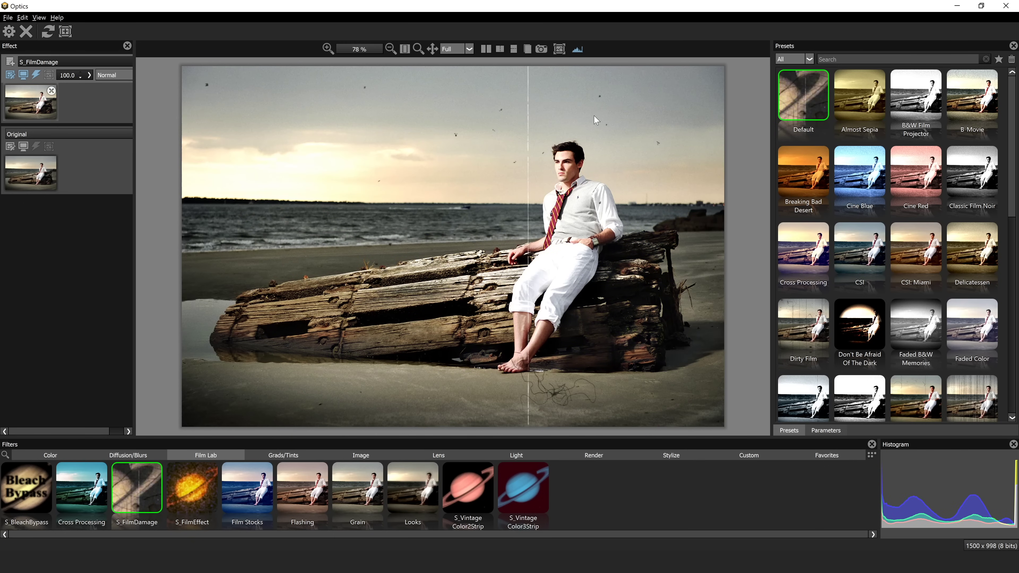
pyautogui.click(948, 104)
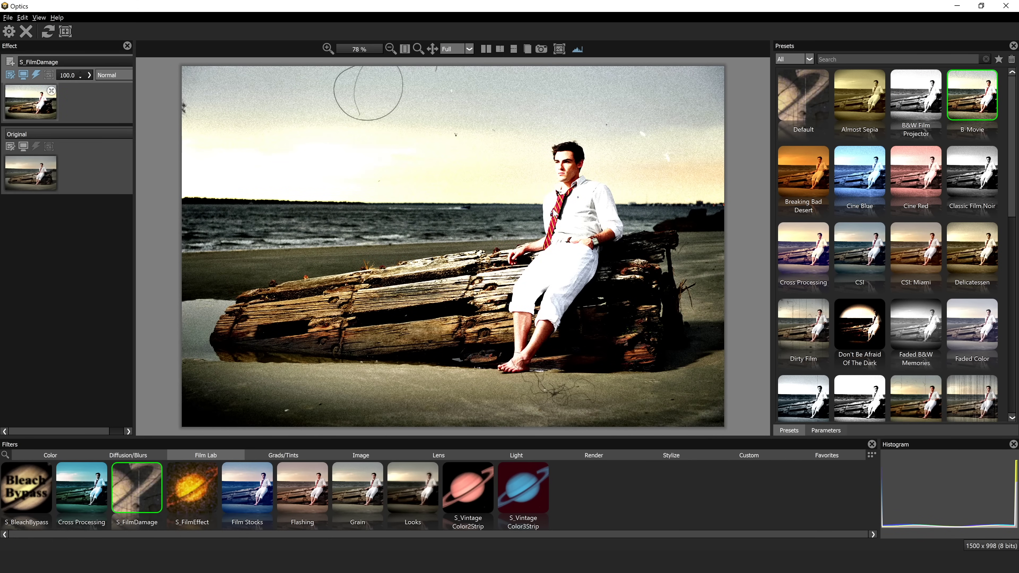
pyautogui.scroll(-10, 930, 241)
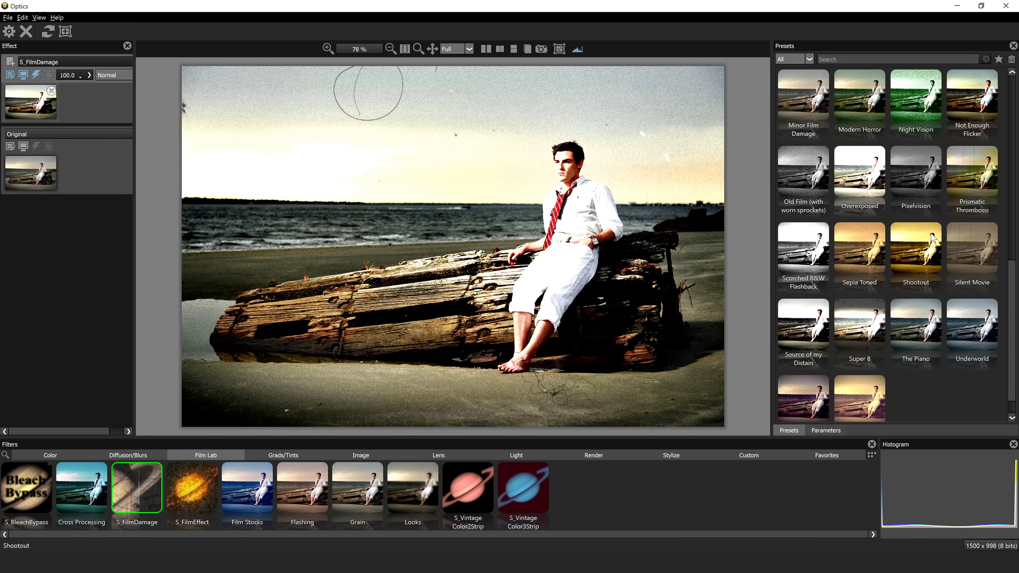
pyautogui.click(931, 237)
# Choose the Super 8 preset and raise Grain Amp to 0.48.
pyautogui.scroll(-1, 903, 321)
pyautogui.click(859, 295)
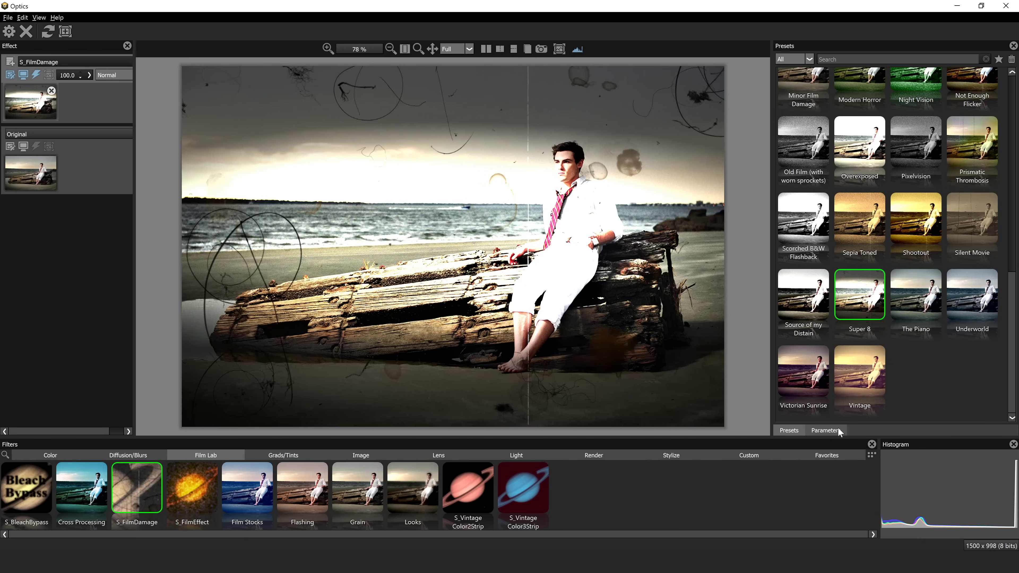
pyautogui.click(825, 431)
pyautogui.moveTo(874, 85)
pyautogui.mouseDown()
pyautogui.moveTo(921, 89)
pyautogui.moveTo(846, 86)
pyautogui.moveTo(864, 86)
pyautogui.mouseUp()
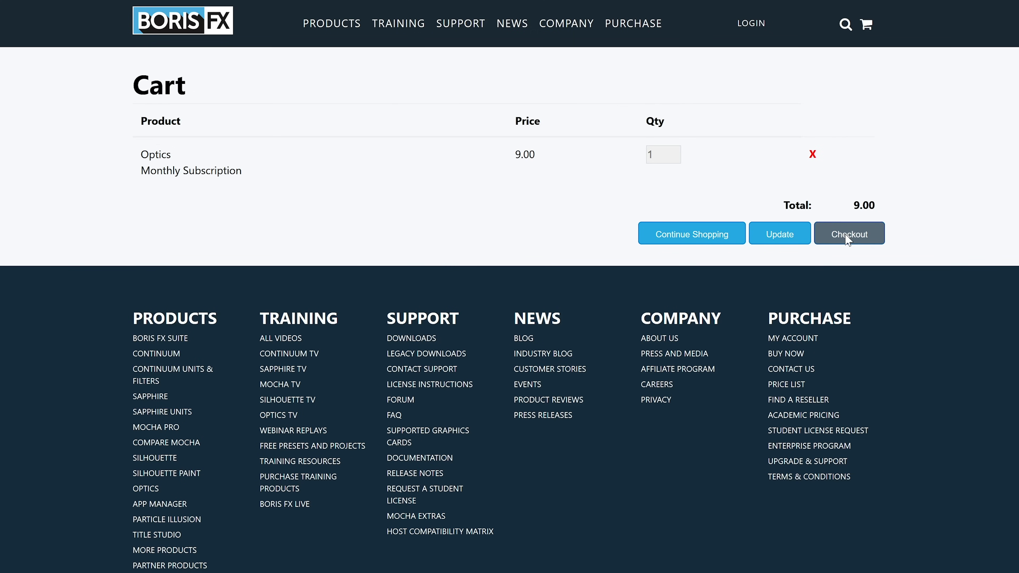
# Check out the subscription with the discount code applied, pass reCAPTCHA and log in.
pyautogui.click(848, 236)
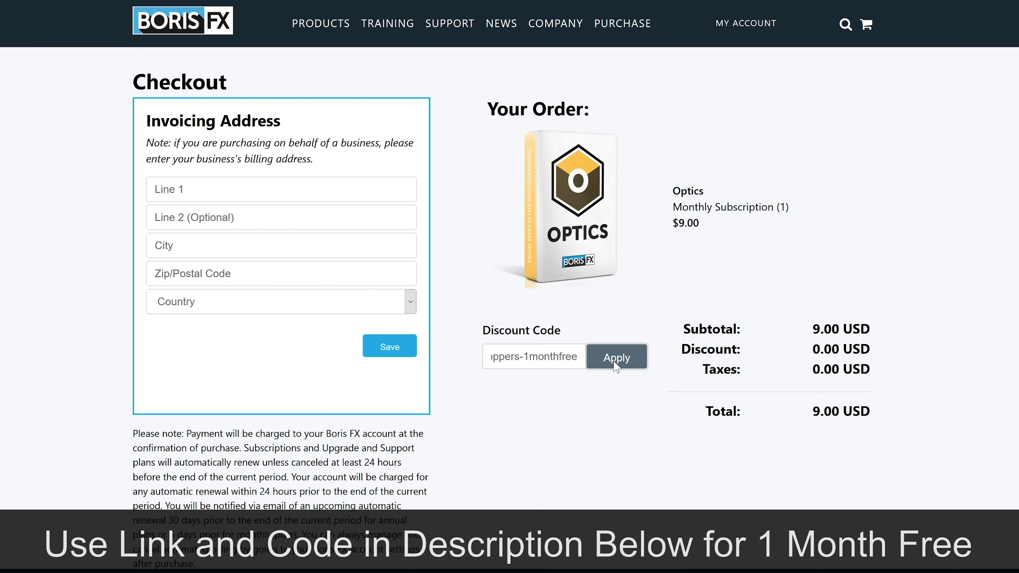
pyautogui.click(617, 357)
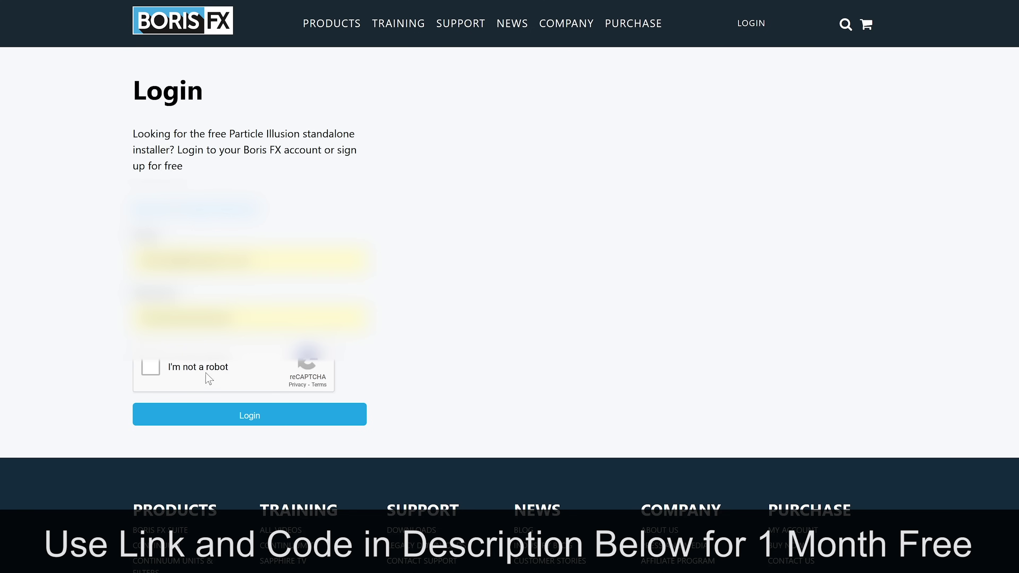
pyautogui.click(154, 375)
pyautogui.click(251, 417)
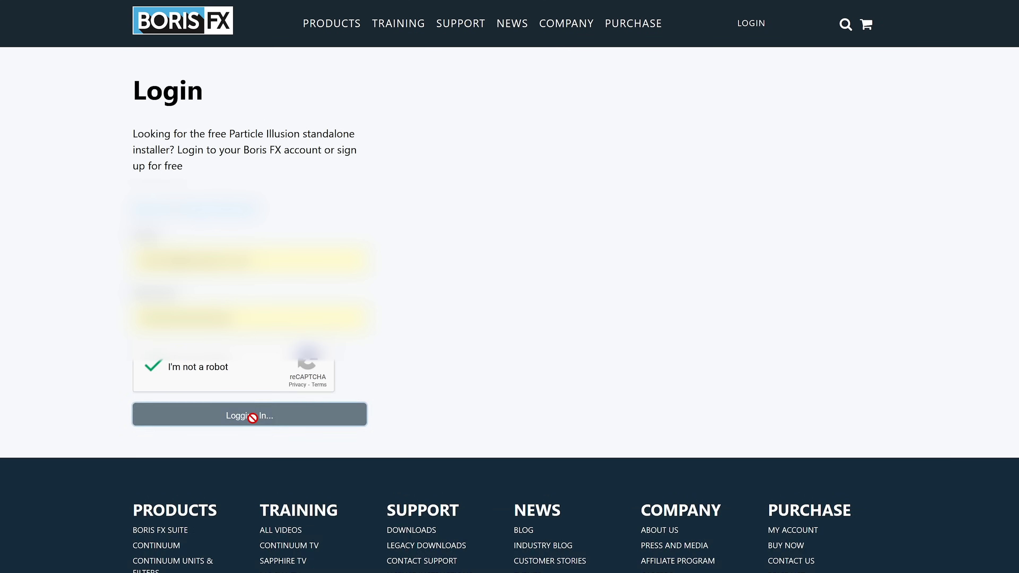